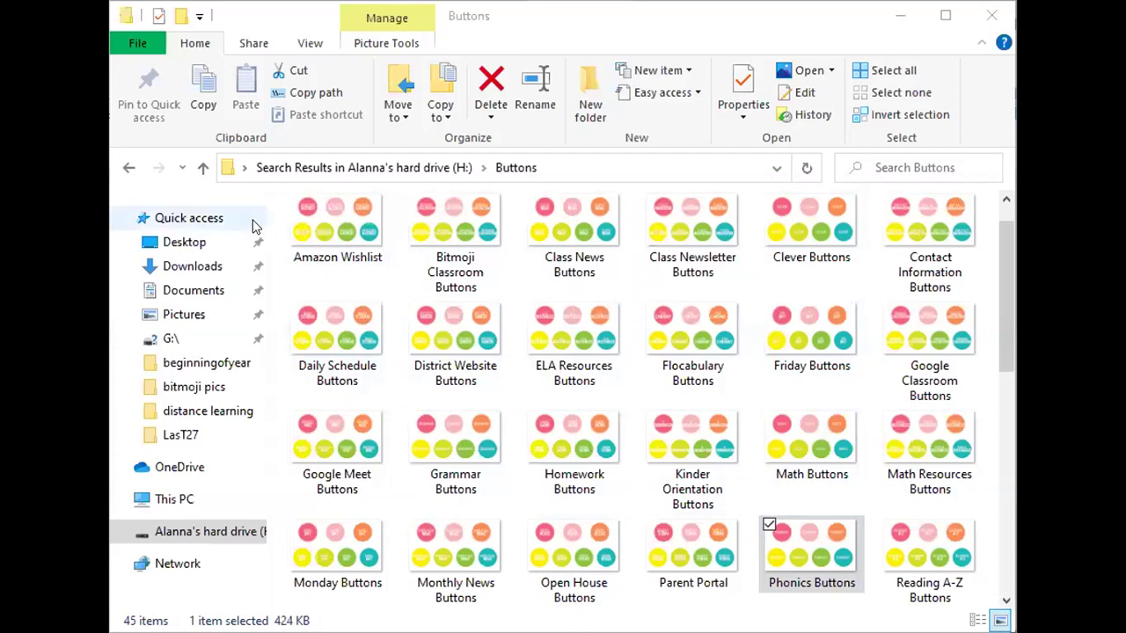
- Open the Contact Information Buttons image from the Buttons folder and place the Snipping Tool window over it
double_click(932, 218)
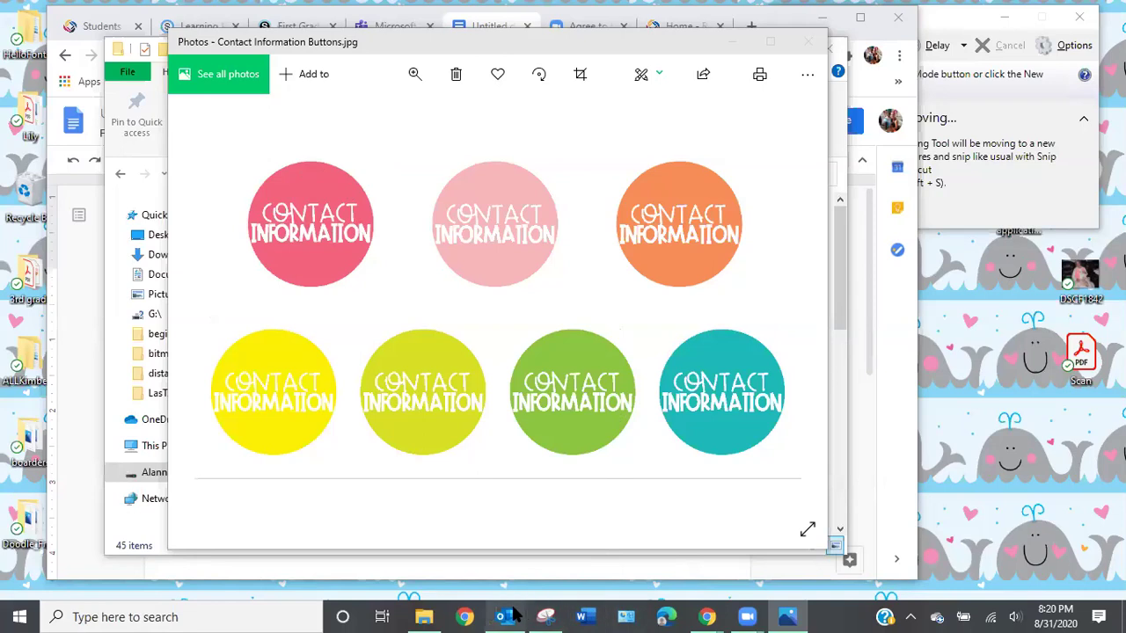
left_click(545, 616)
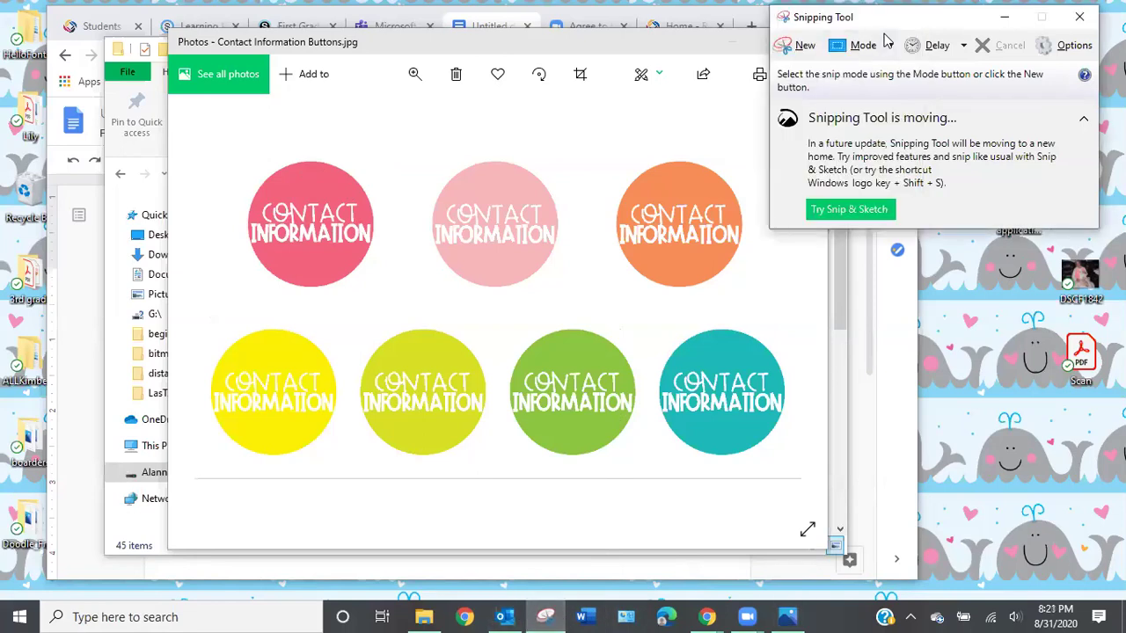
left_click_drag(884, 18, 646, 145)
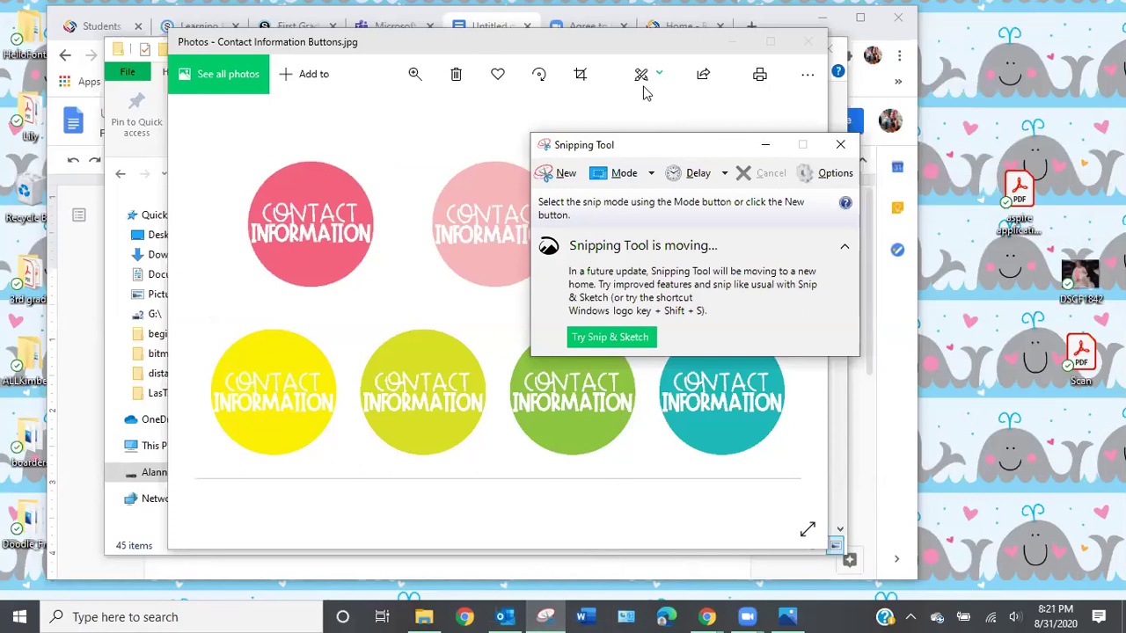
left_click(645, 91)
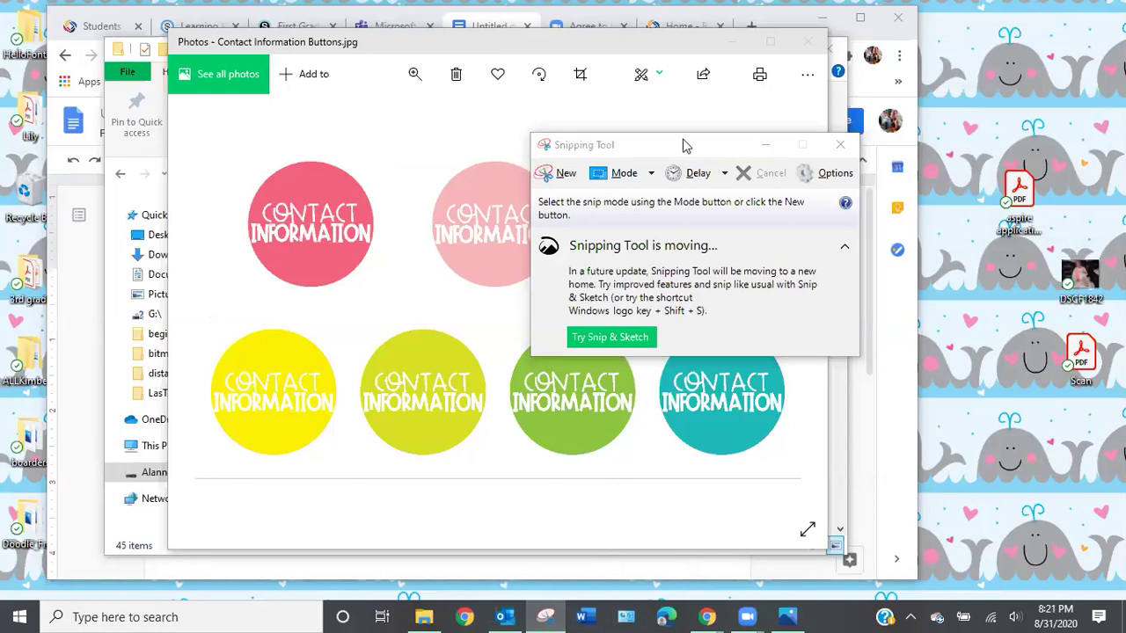
left_click_drag(684, 143, 654, 123)
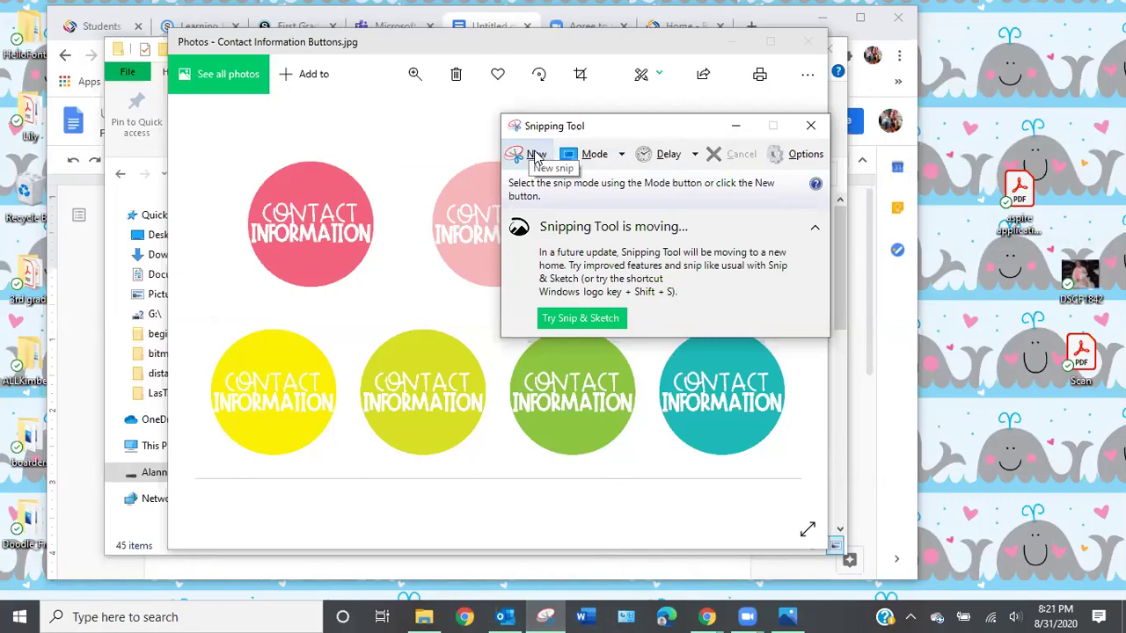
- Snip the dark pink Contact Information button from the image and copy the snip to the clipboard
left_click(536, 156)
left_click_drag(228, 150, 405, 299)
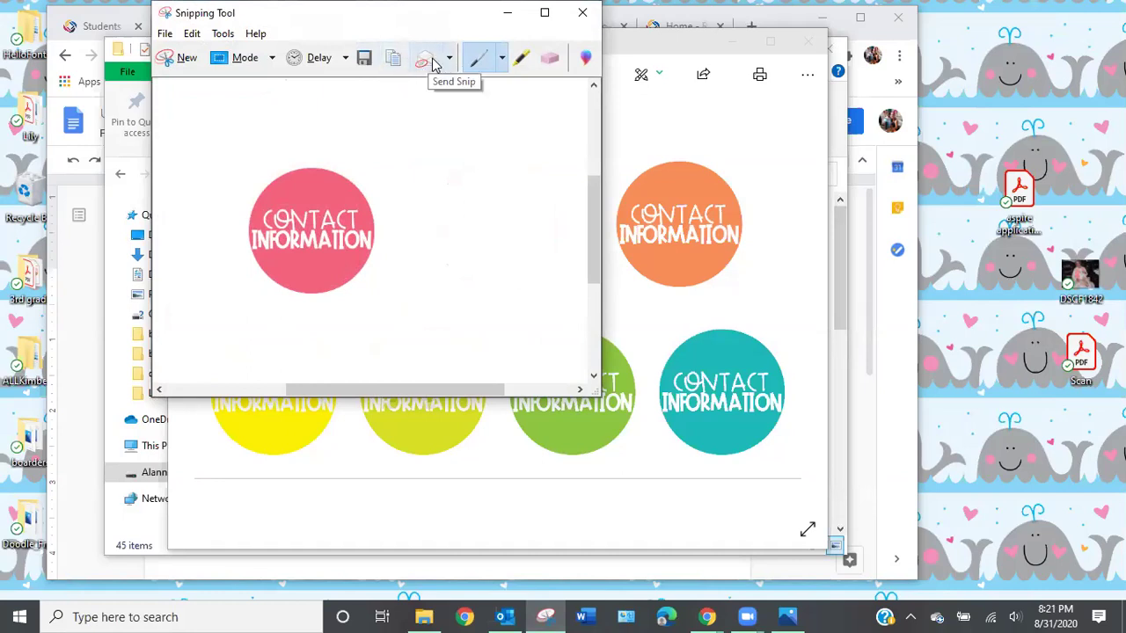
left_click(395, 61)
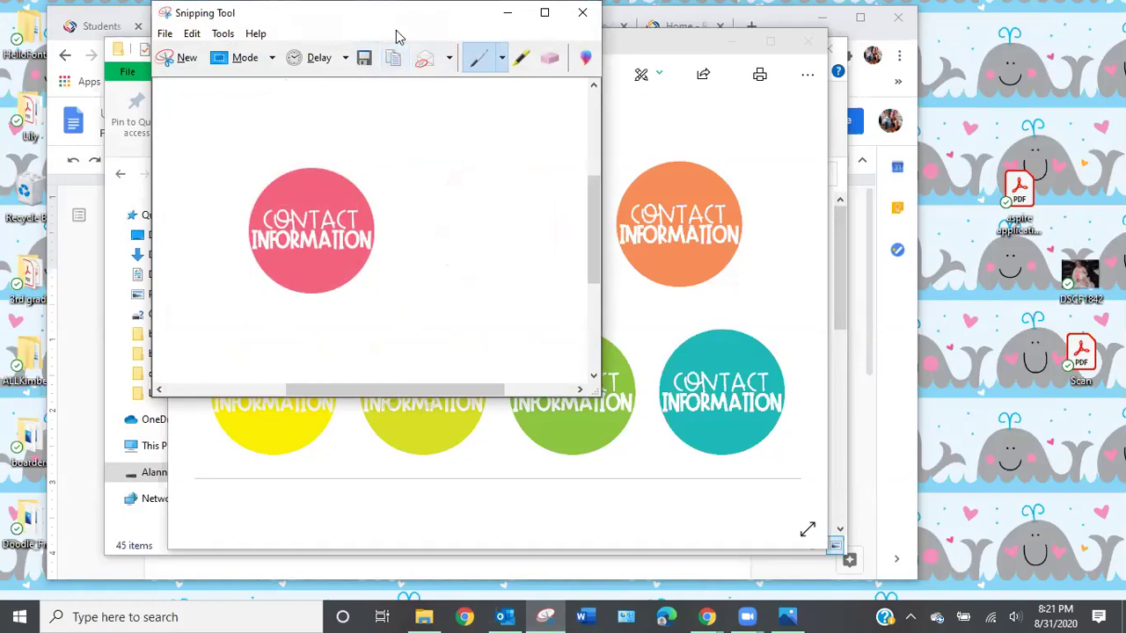
- Minimize the Snipping Tool, photo viewer and Buttons folder windows to reach the blank Google Docs document in Chrome
left_click(507, 12)
left_click(737, 43)
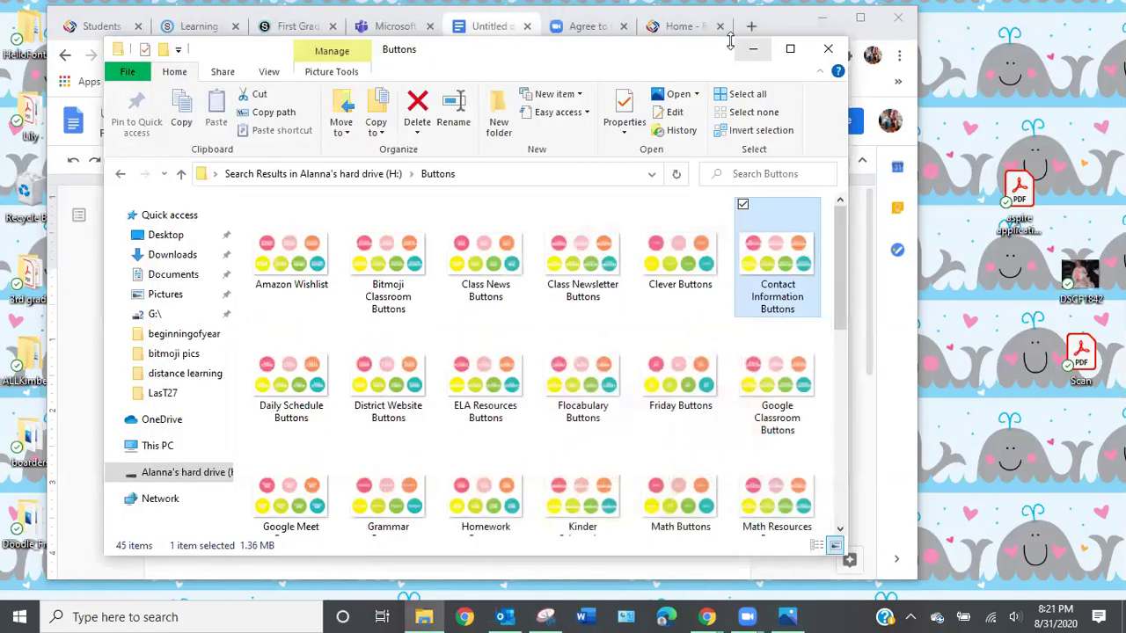
left_click(754, 54)
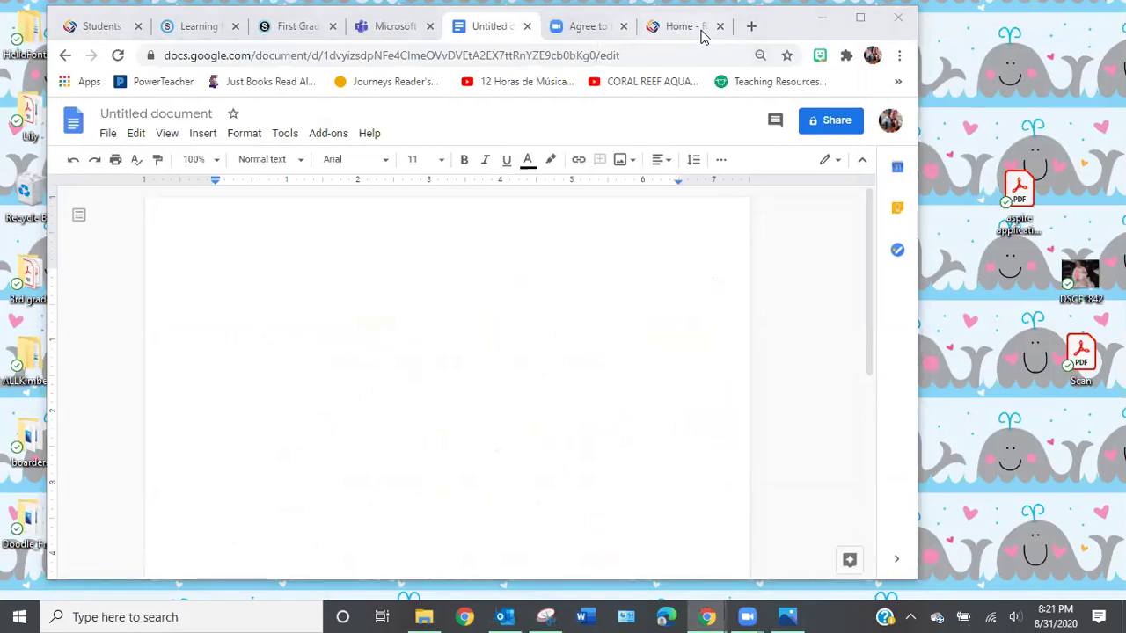
- Paste the copied Contact Information button at the start of the blank document
left_click(101, 266)
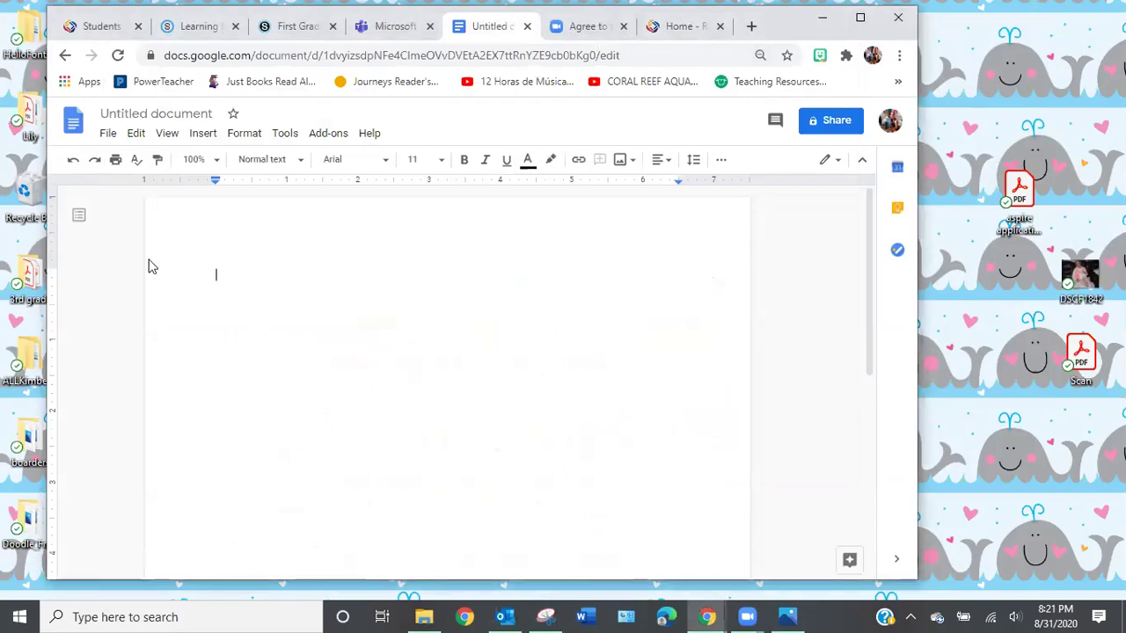
left_click(994, 64)
double_click(280, 234)
left_click(267, 257)
right_click(237, 269)
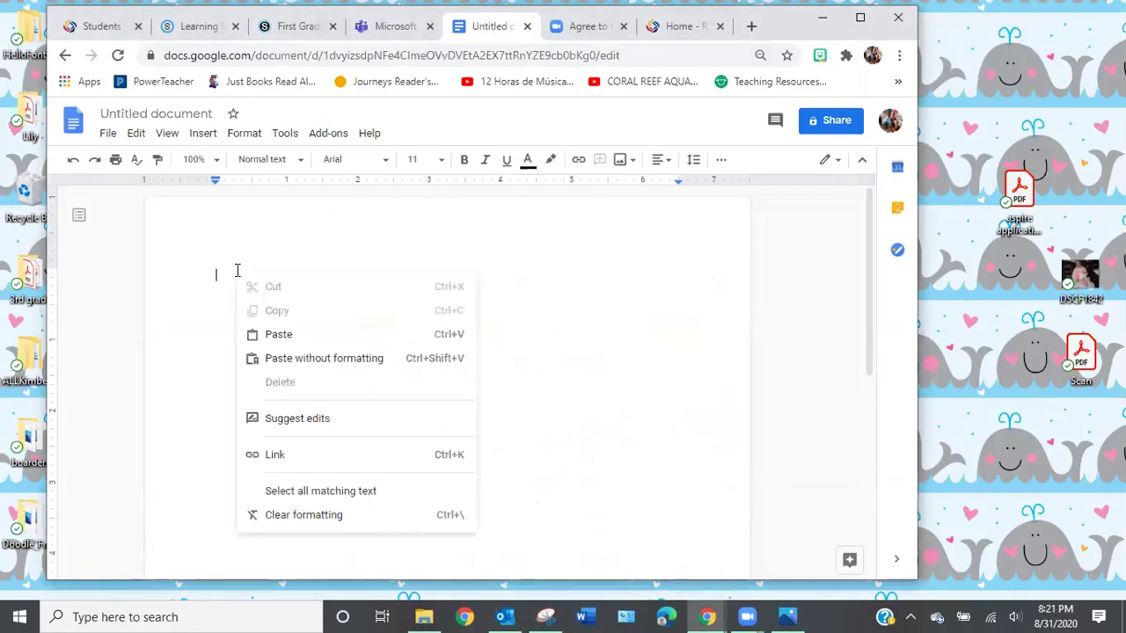
left_click(292, 339)
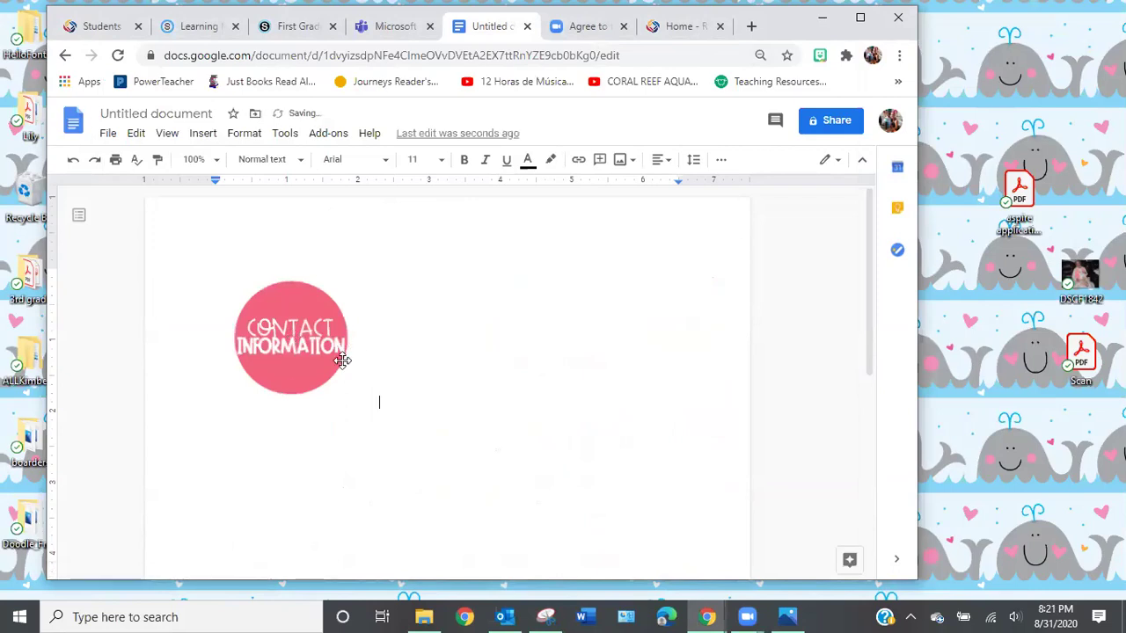
- Look through the staff links and Quick Links on the Richmond Community Schools home page for a way to the teacher's page
left_click(678, 34)
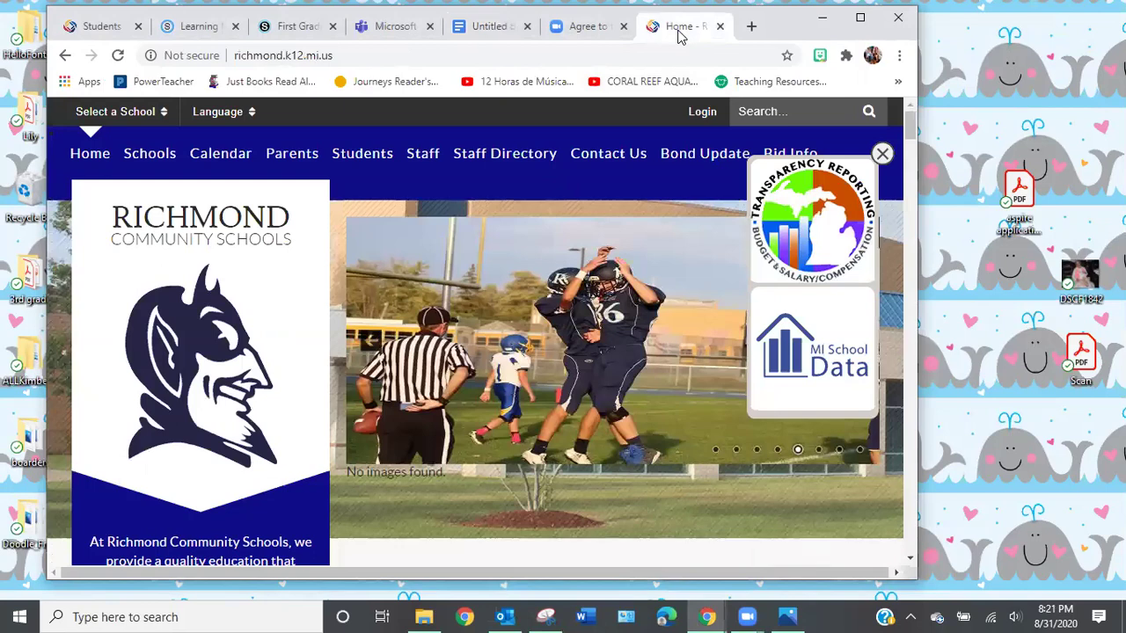
mouse_move(420, 160)
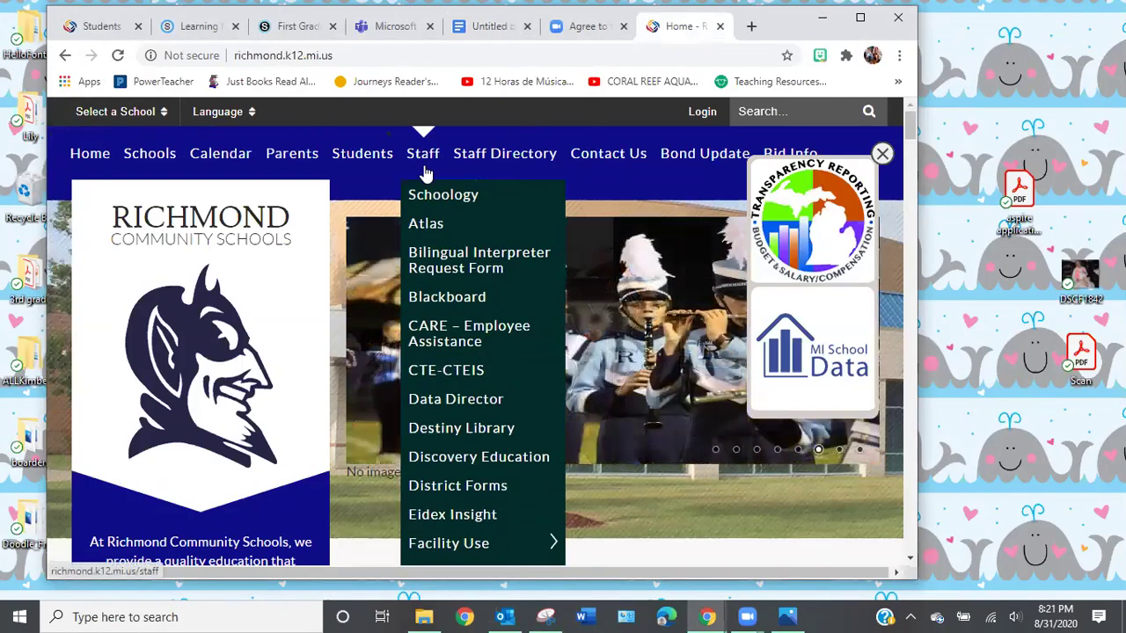
scroll(439, 250, "down", 4)
scroll(439, 251, "down", 4)
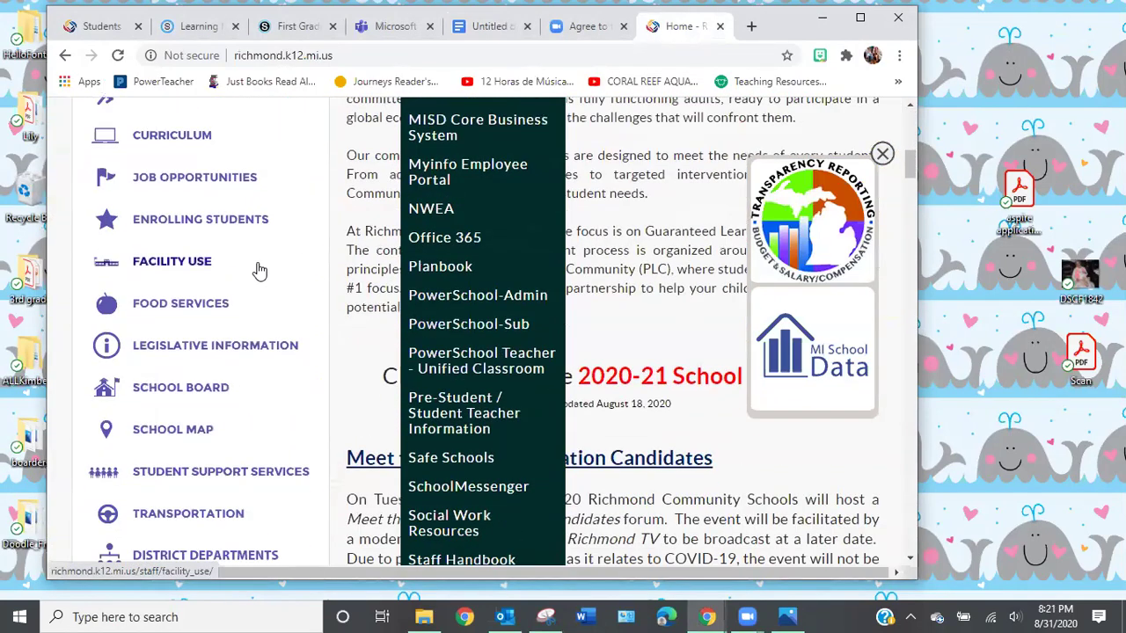
scroll(238, 280, "down", 1)
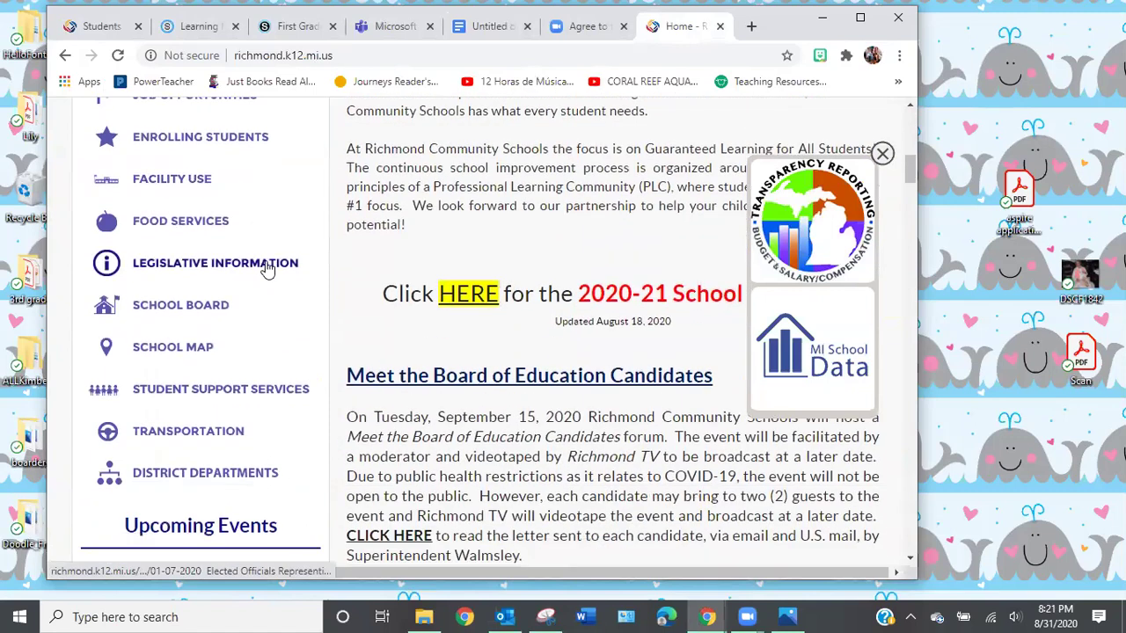
scroll(226, 442, "up", 2)
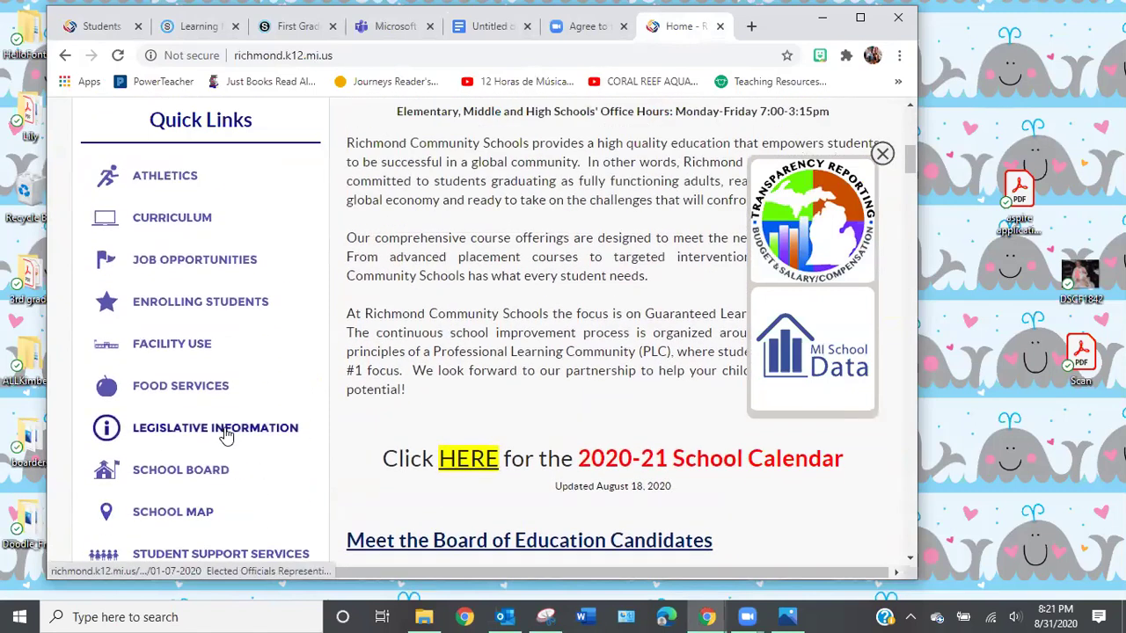
scroll(272, 388, "down", 1)
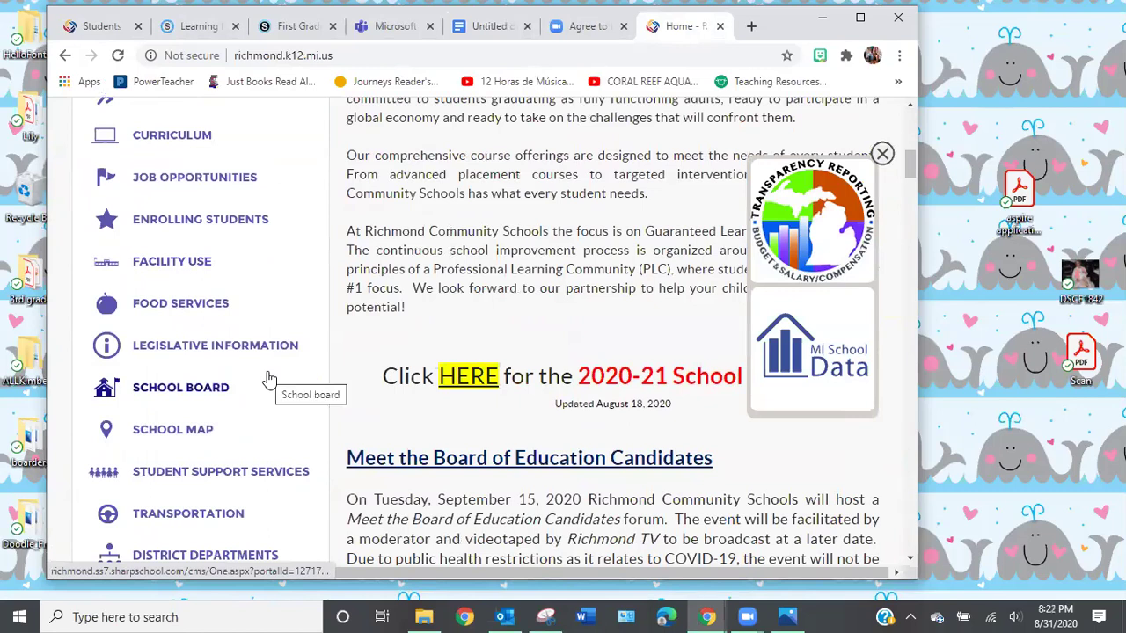
scroll(270, 378, "up", 8)
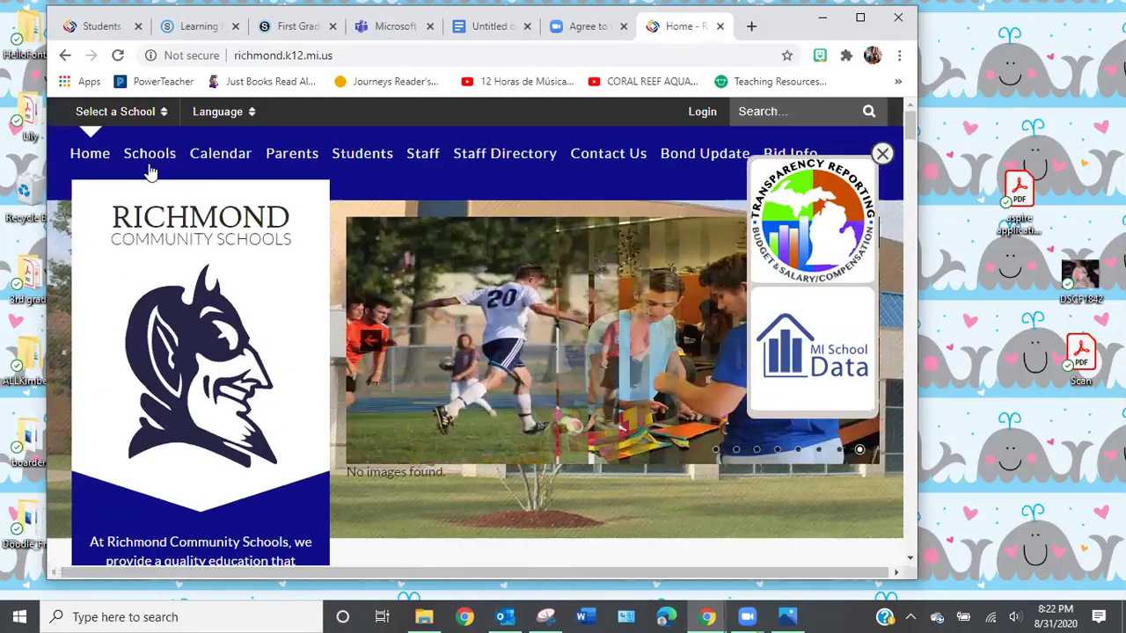
- Open the Will L. Lee Elementary Teacher Pages and go to the teacher's own page
mouse_move(141, 114)
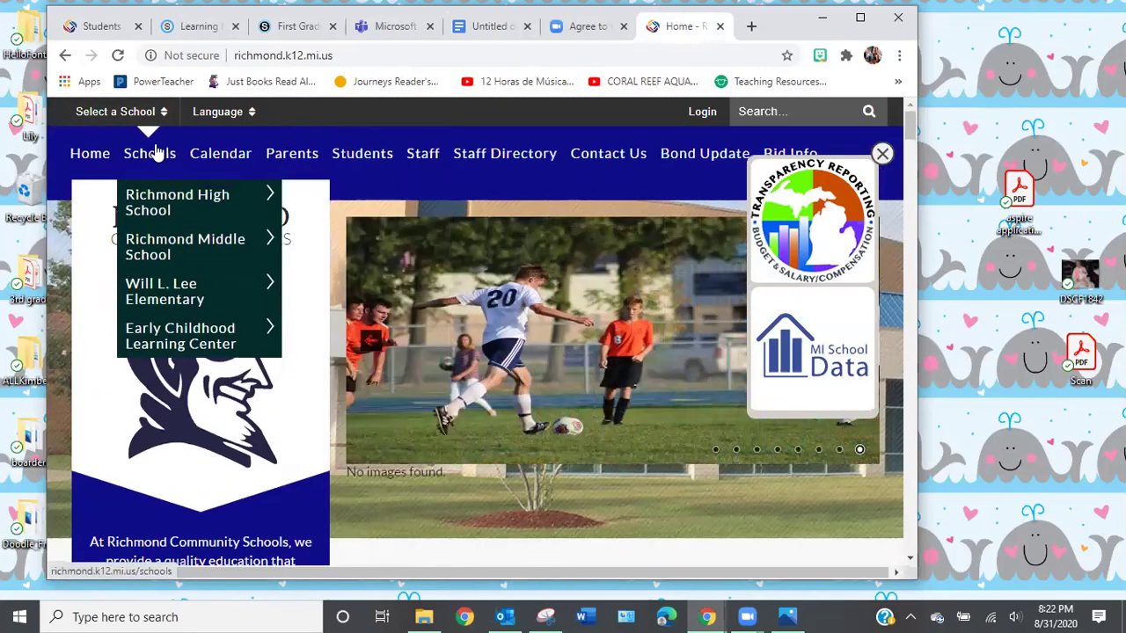
mouse_move(180, 303)
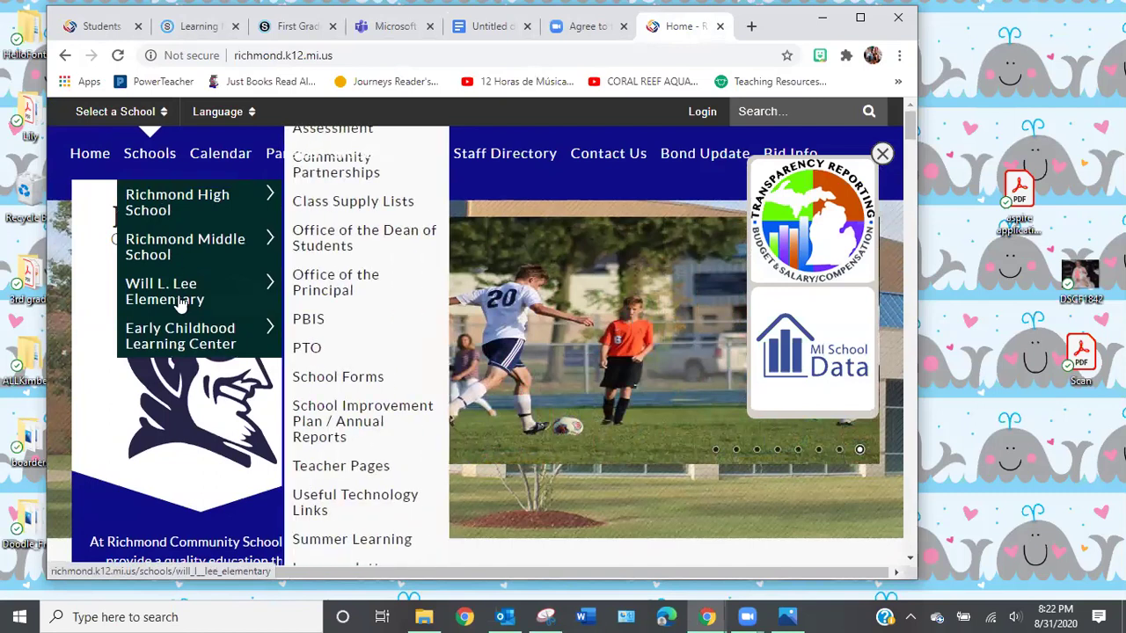
left_click(323, 476)
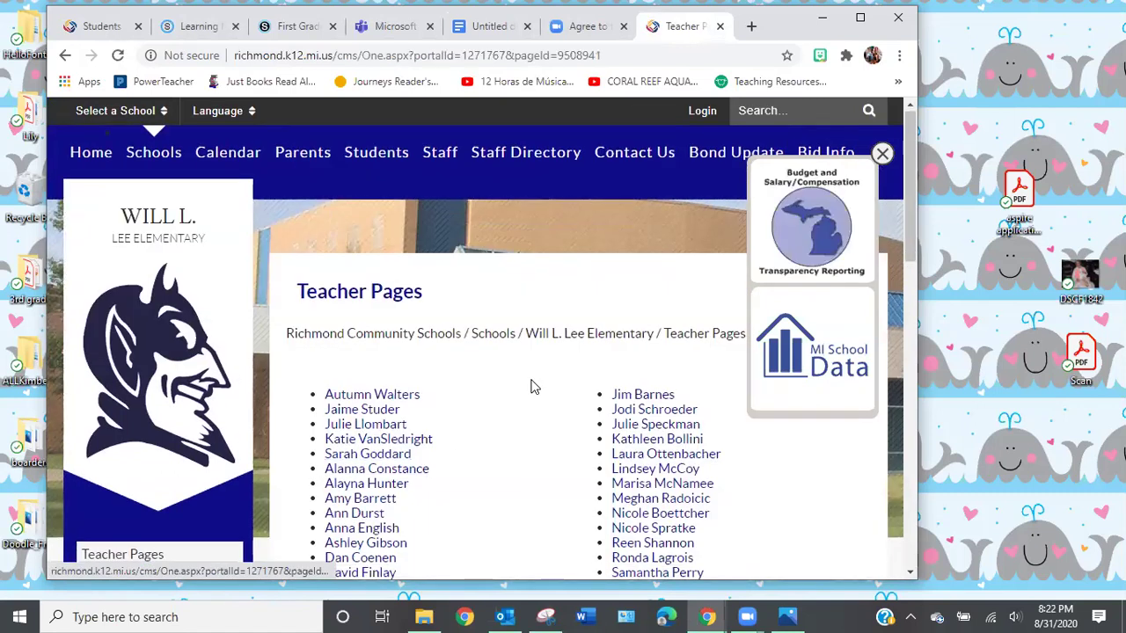
scroll(531, 384, "down", 2)
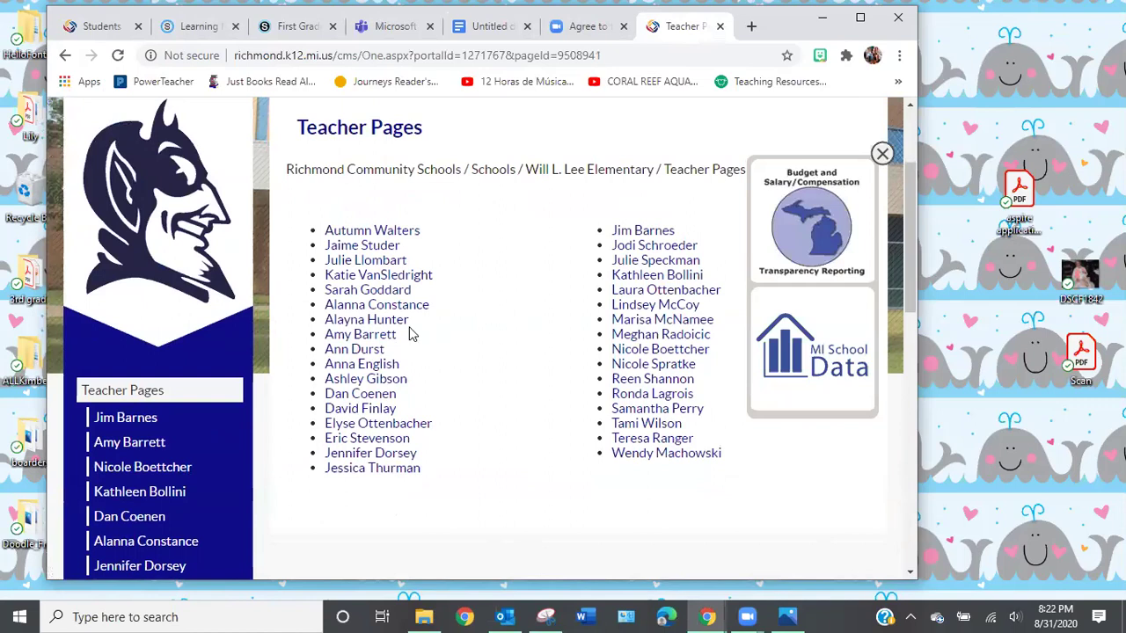
left_click(406, 304)
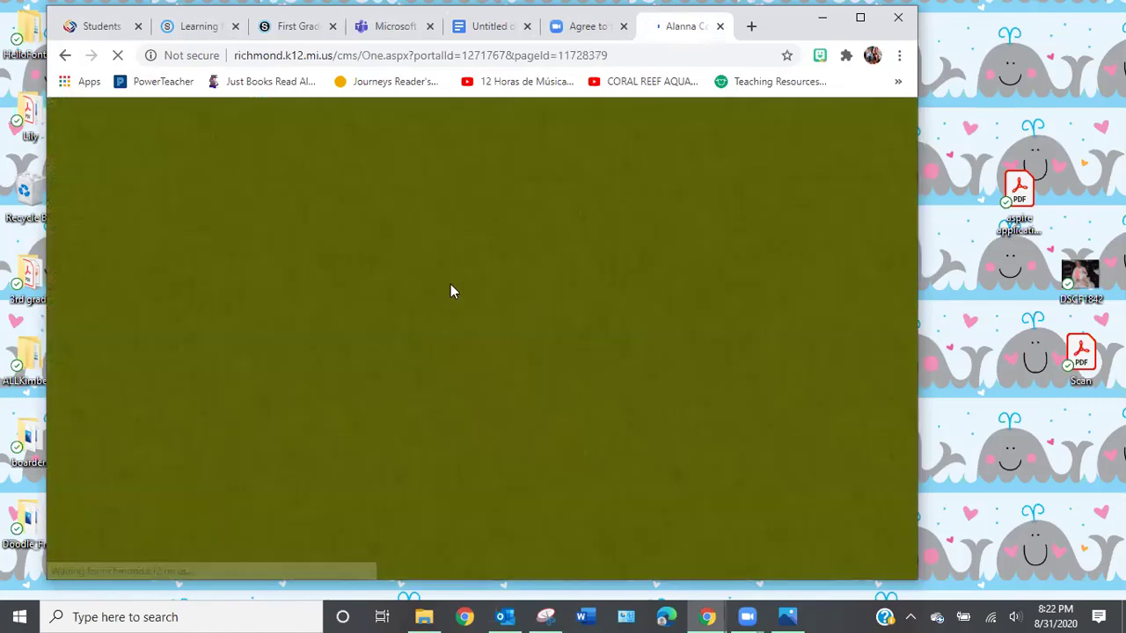
- Copy the full web address of the teacher's page
scroll(526, 403, "down", 2)
scroll(526, 403, "down", 6)
scroll(519, 407, "up", 7)
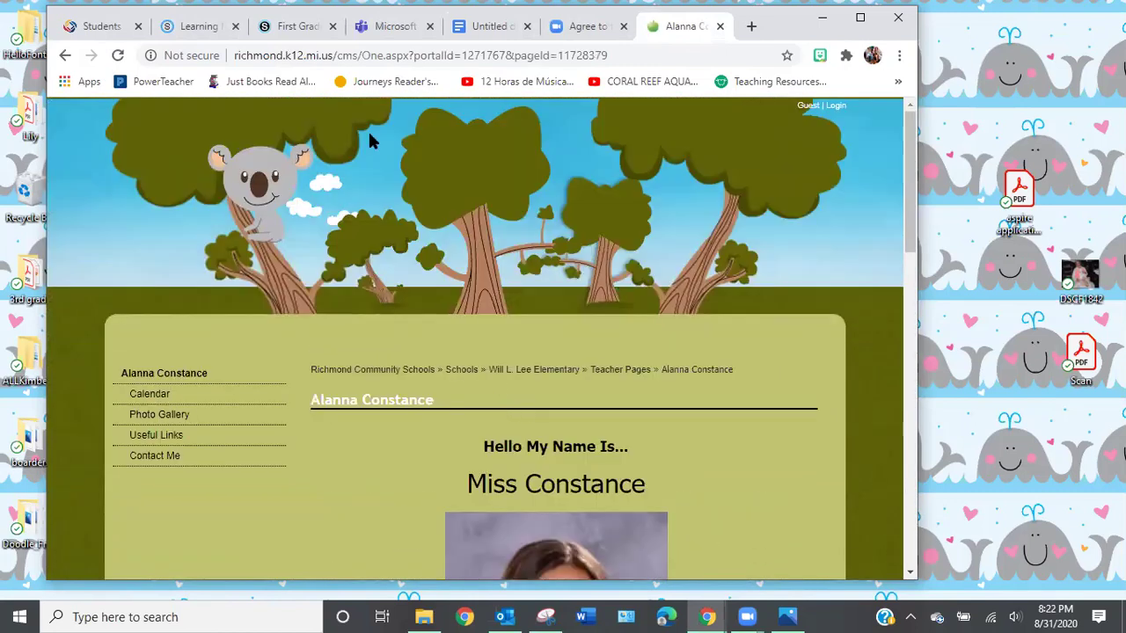
left_click(283, 58)
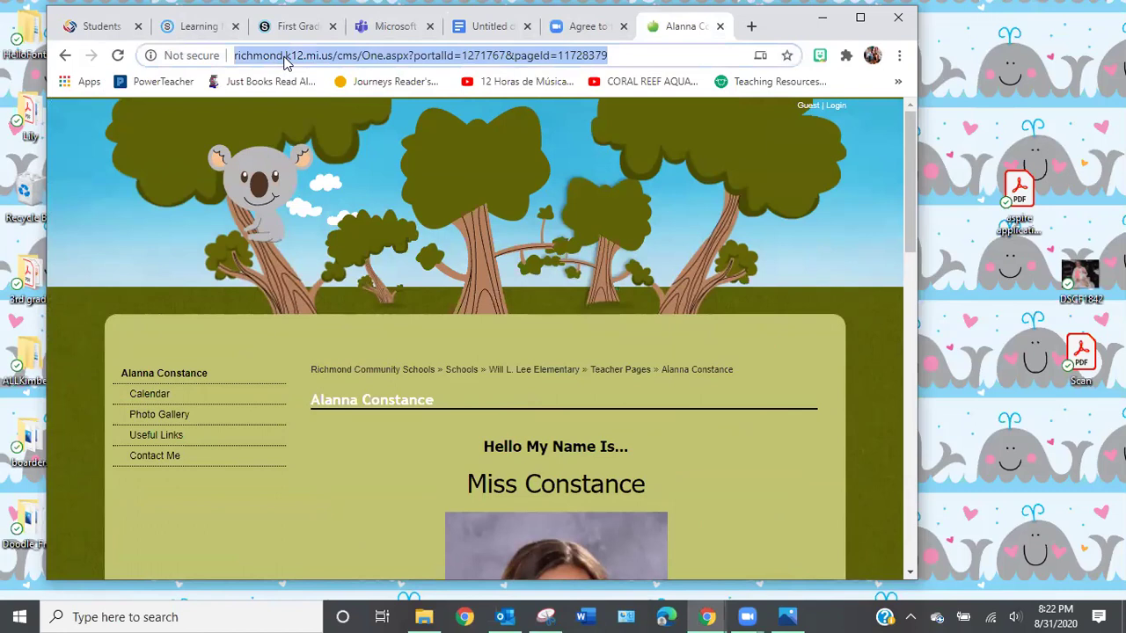
left_click(371, 429)
left_click(282, 52)
right_click(283, 52)
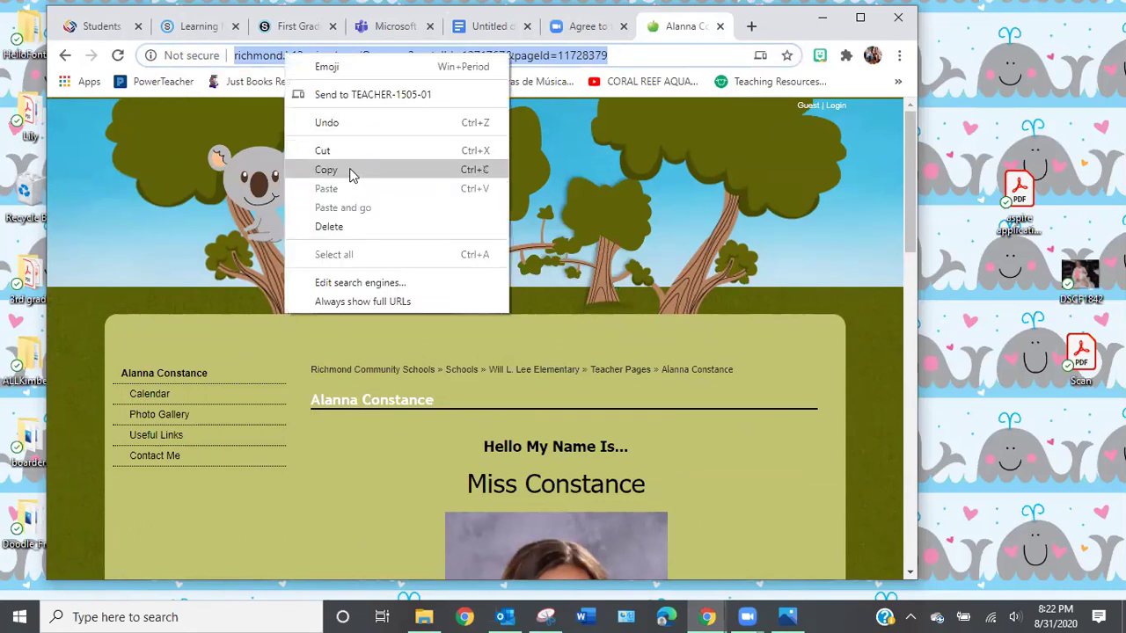
left_click(326, 170)
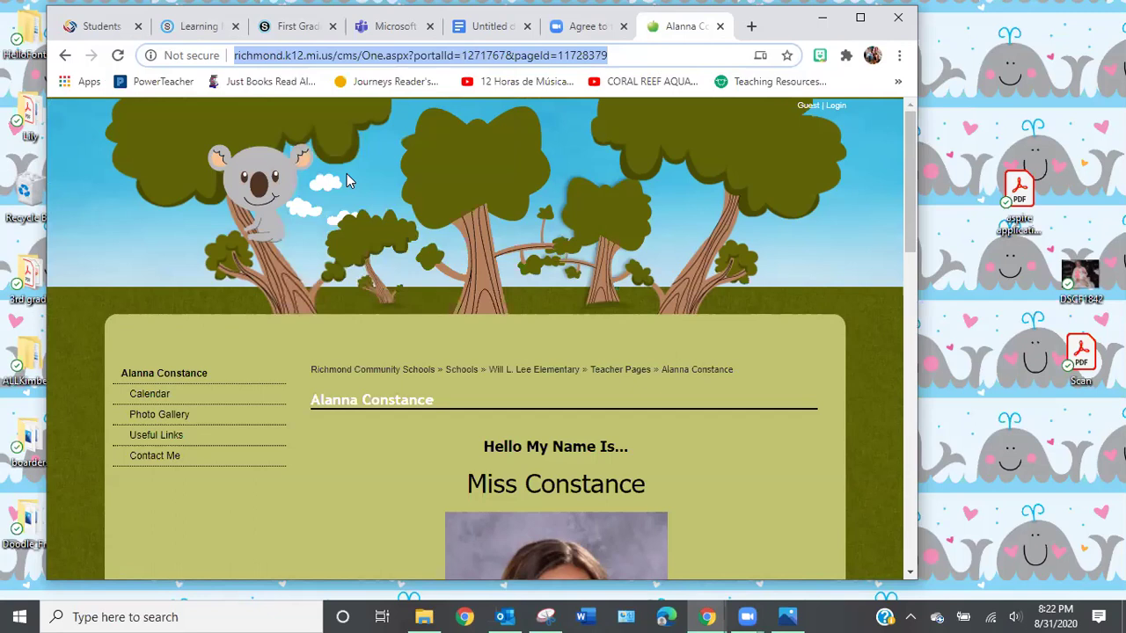
- Link the Contact Information image in the Google Docs document to the copied page address and check its link preview
left_click(489, 32)
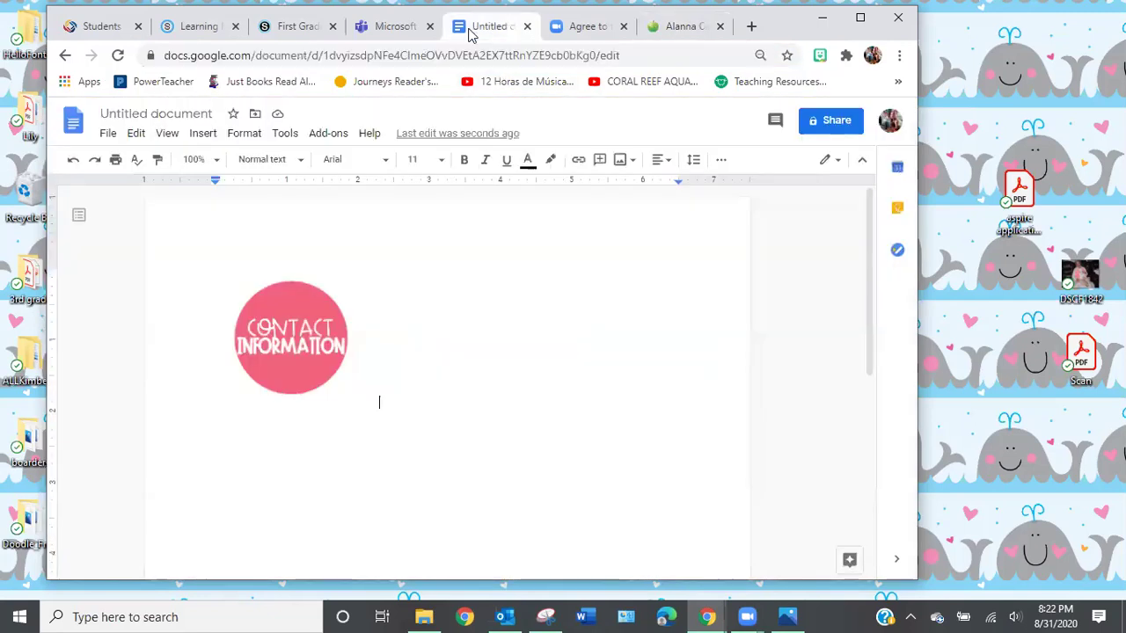
left_click(307, 330)
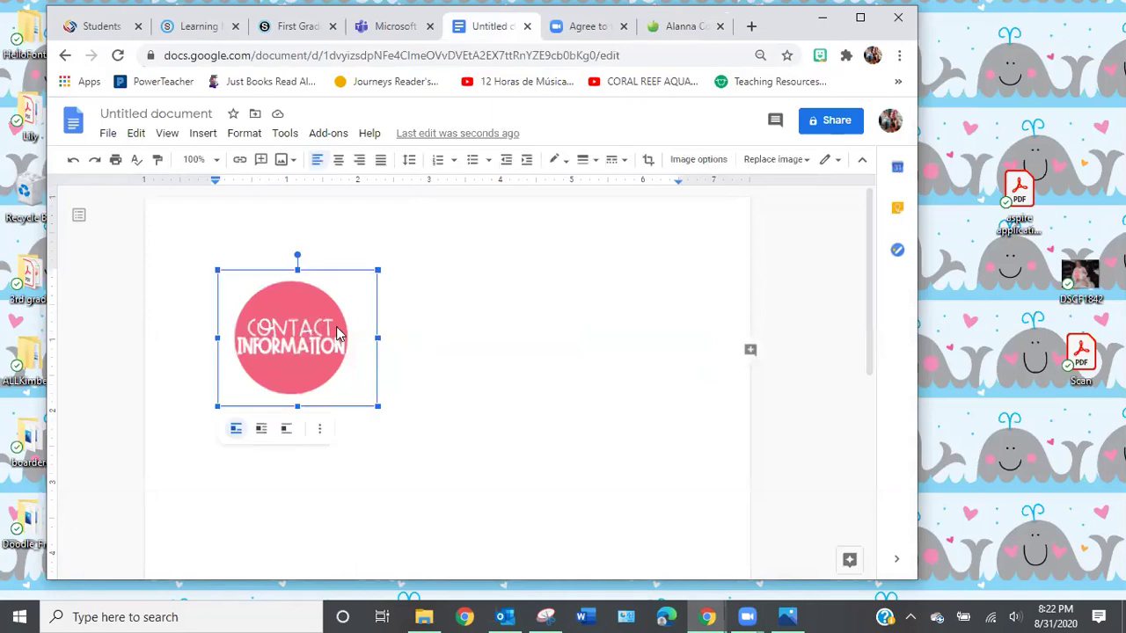
left_click(240, 165)
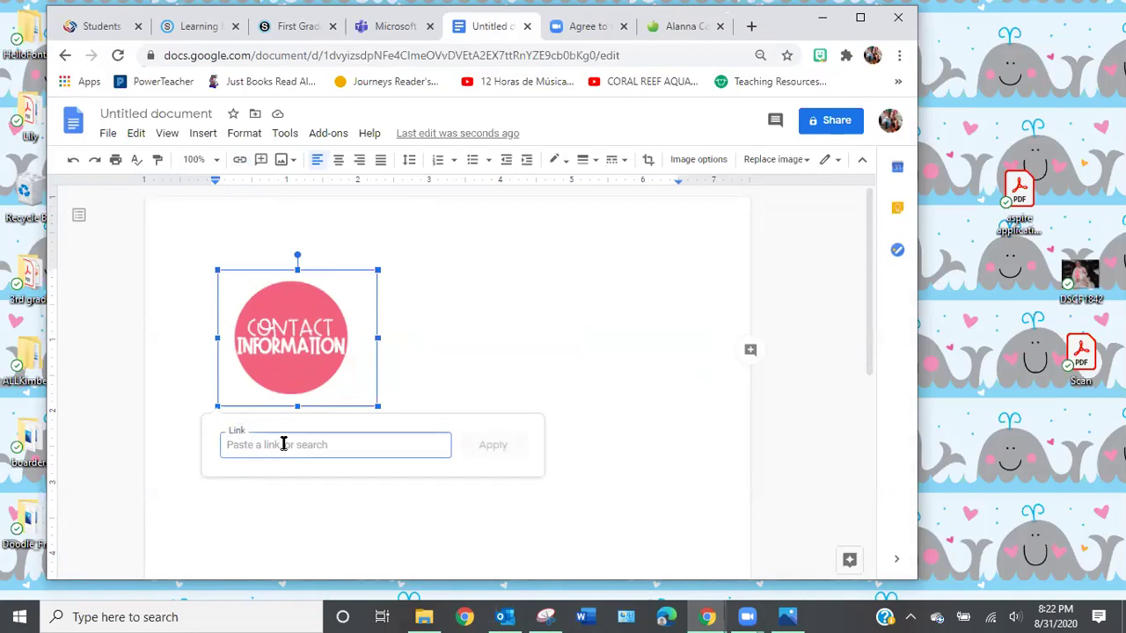
right_click(283, 444)
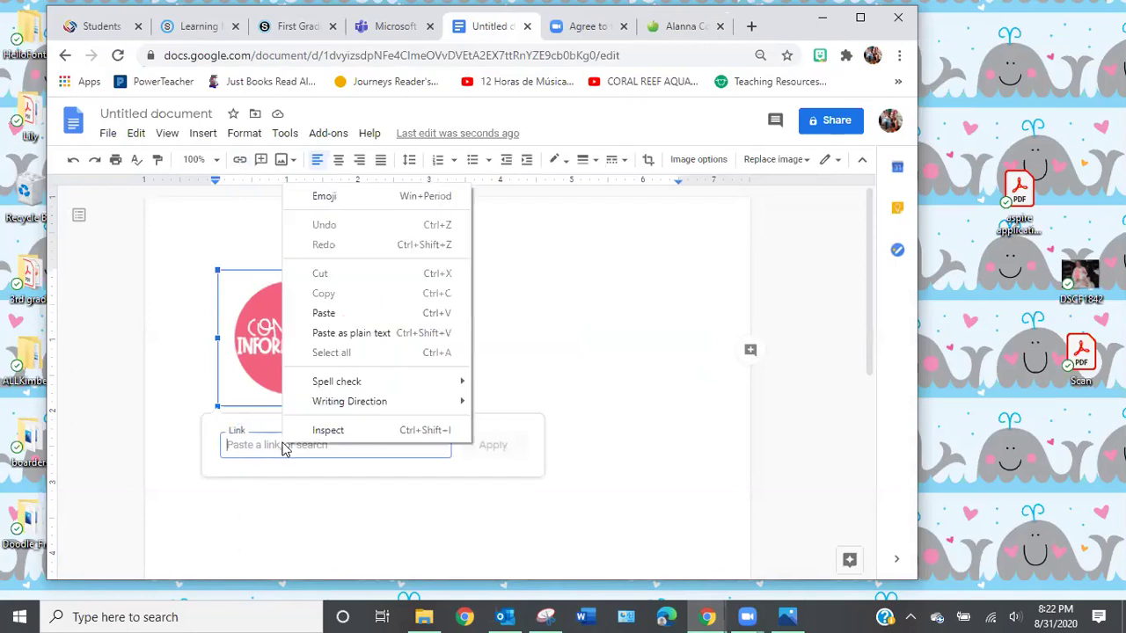
left_click(361, 314)
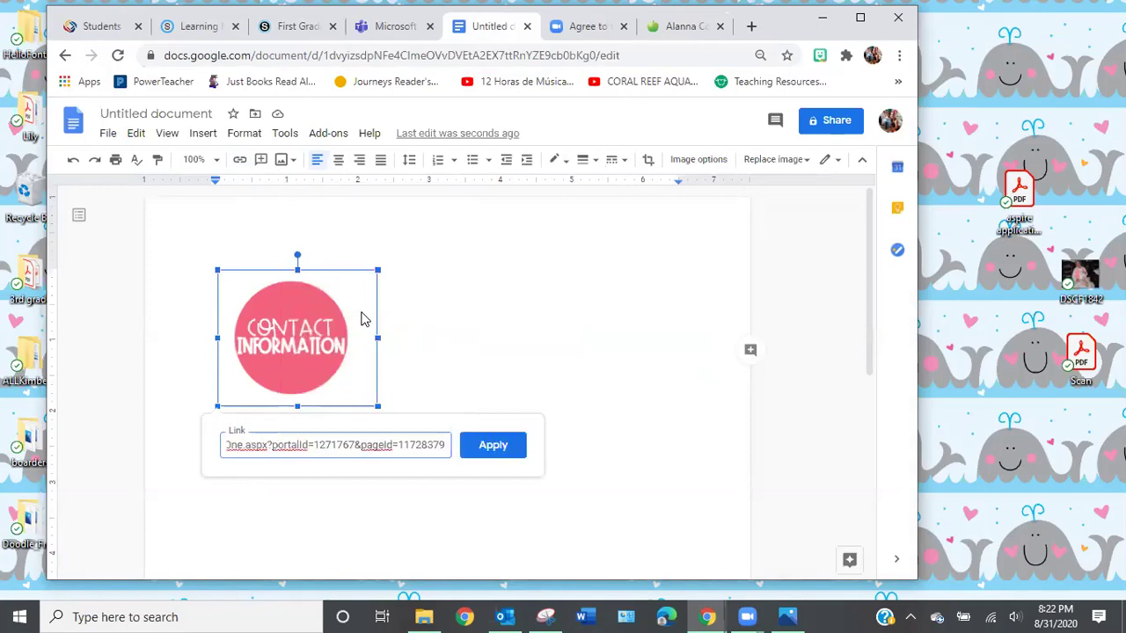
left_click(492, 447)
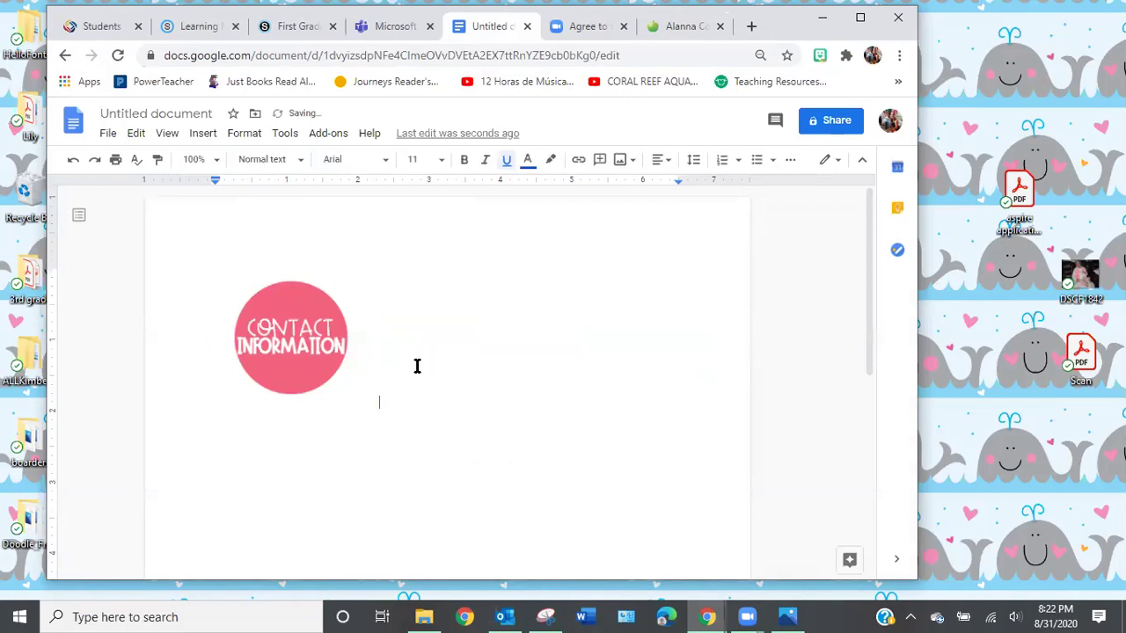
left_click(277, 328)
scroll(294, 387, "down", 2)
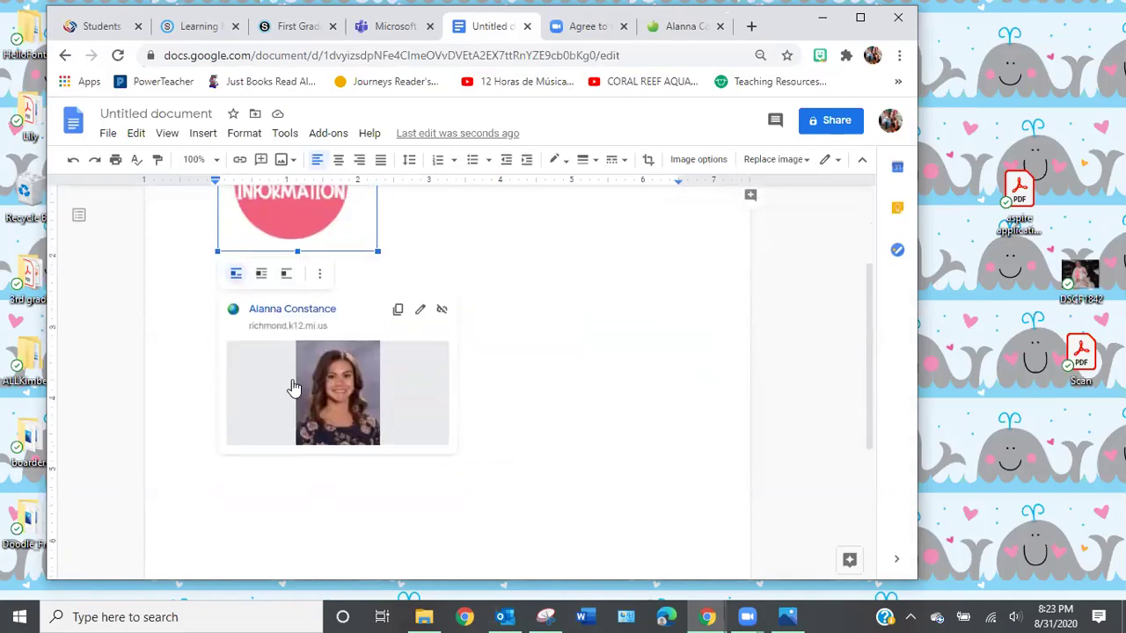
- Copy the linked Contact Information image from the Google Docs document
scroll(360, 387, "up", 2)
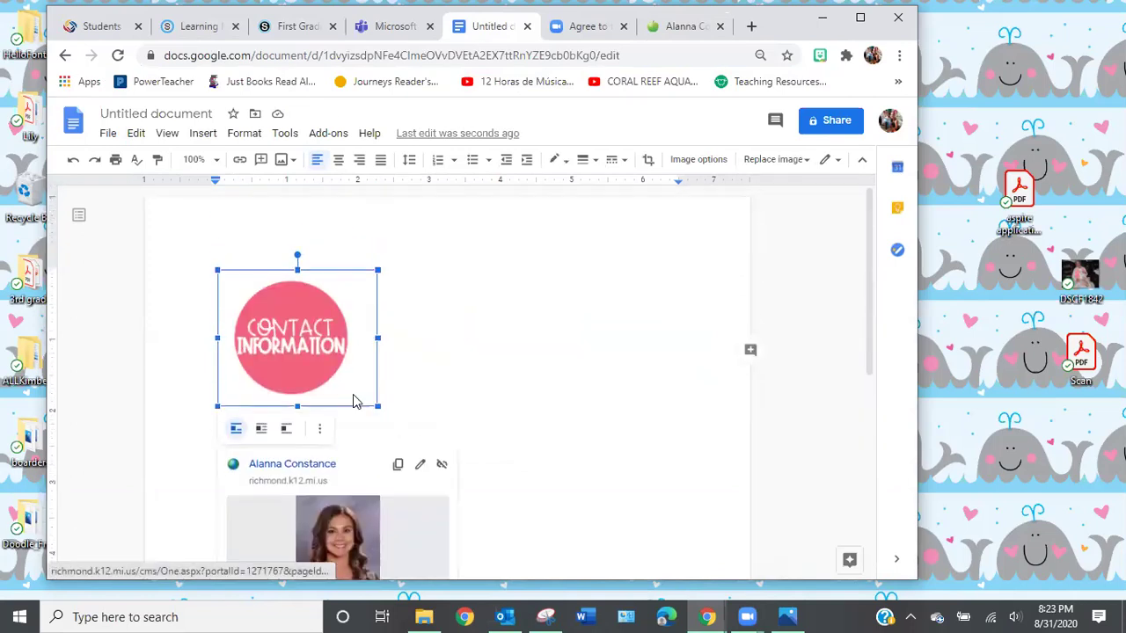
left_click(495, 359)
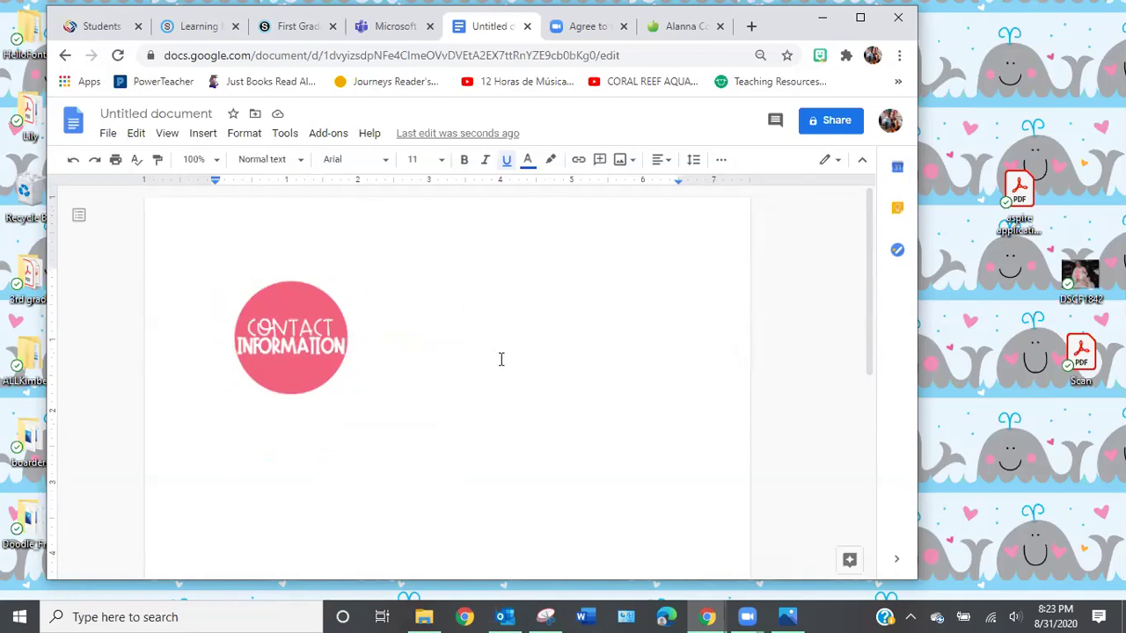
left_click(283, 337)
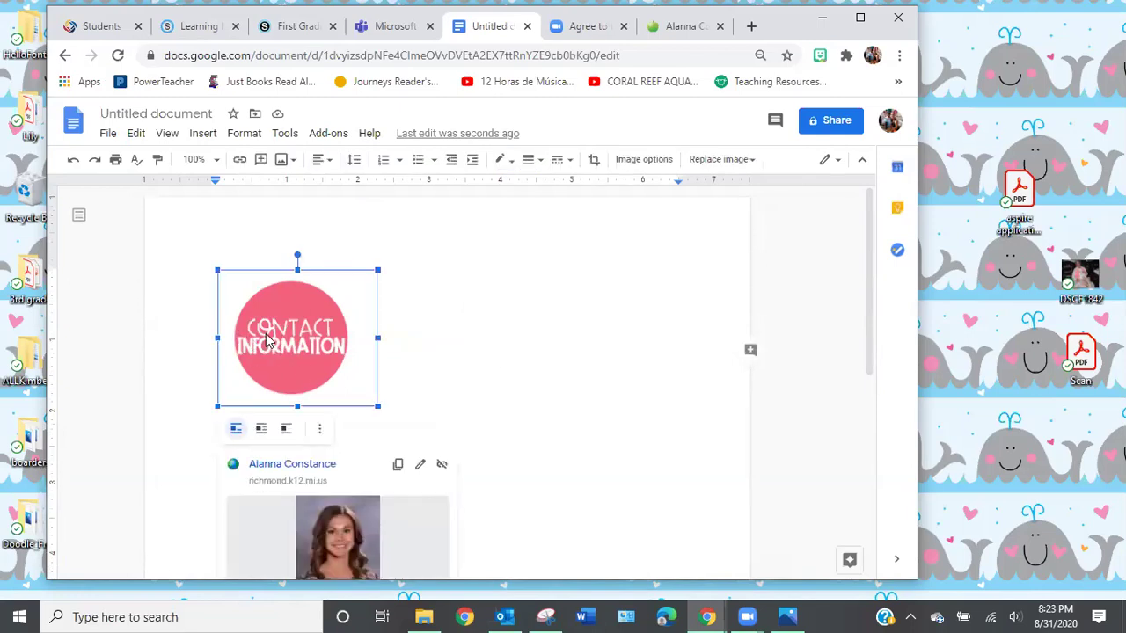
left_click(446, 338)
left_click(292, 329)
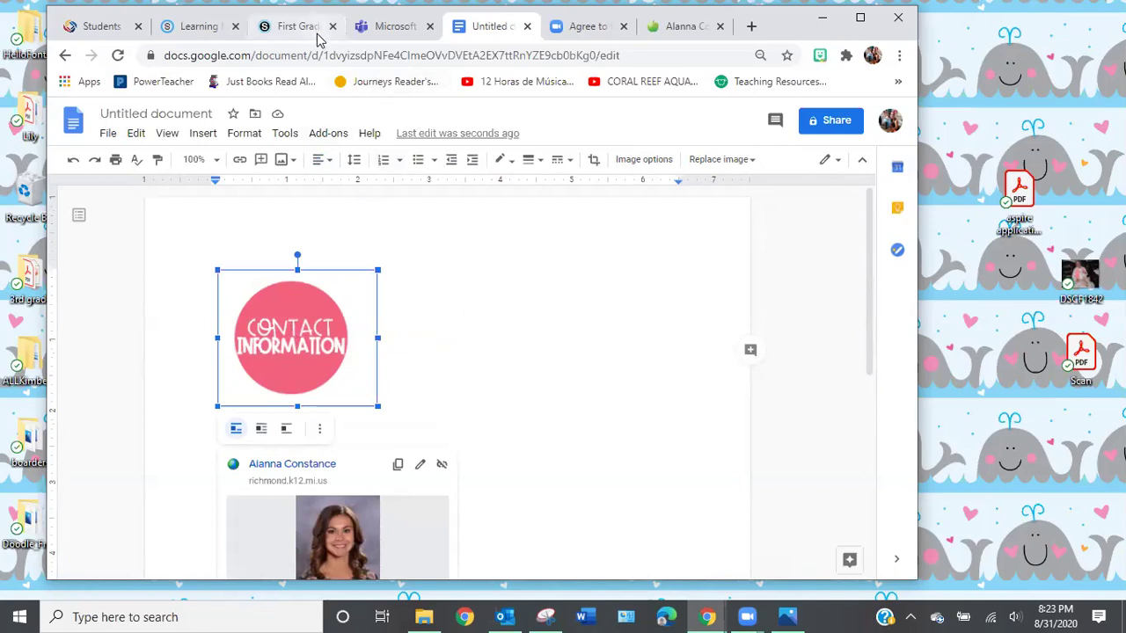
right_click(301, 296)
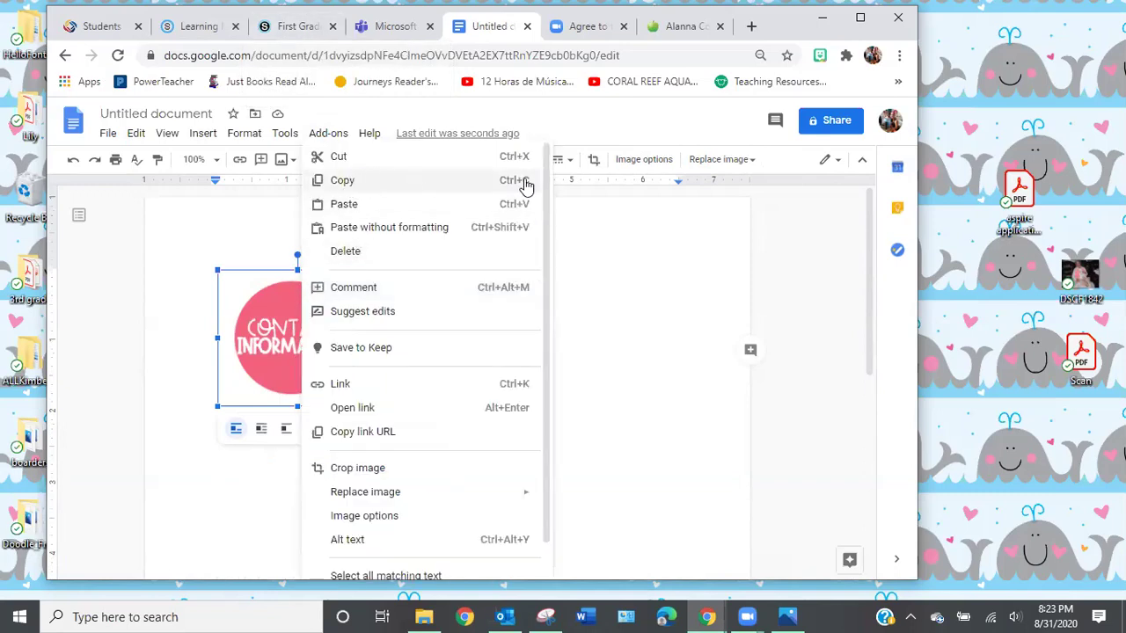
left_click(455, 182)
- Switch to the Schoology First Grade course, paste the linked Contact Information image into a new course update and post it
left_click(316, 34)
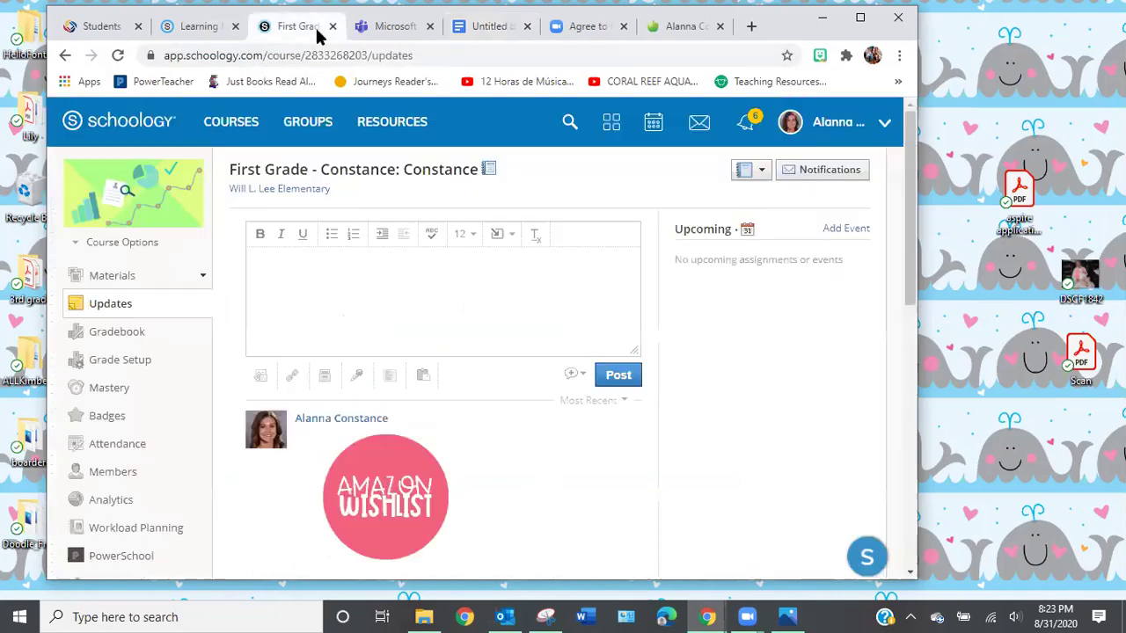
left_click(122, 276)
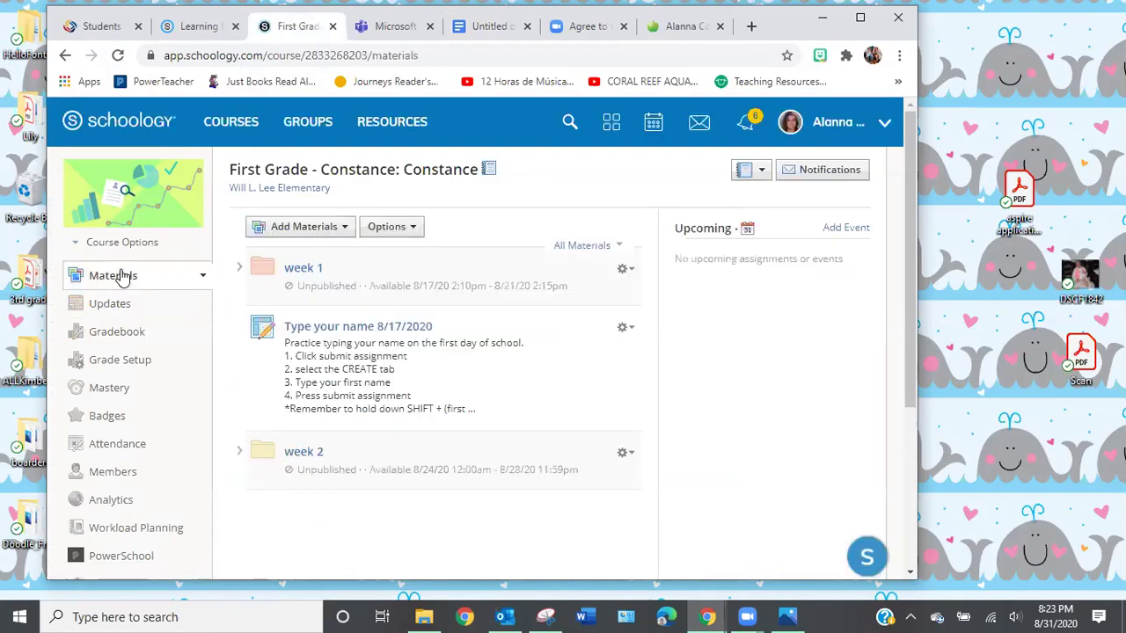
left_click(117, 308)
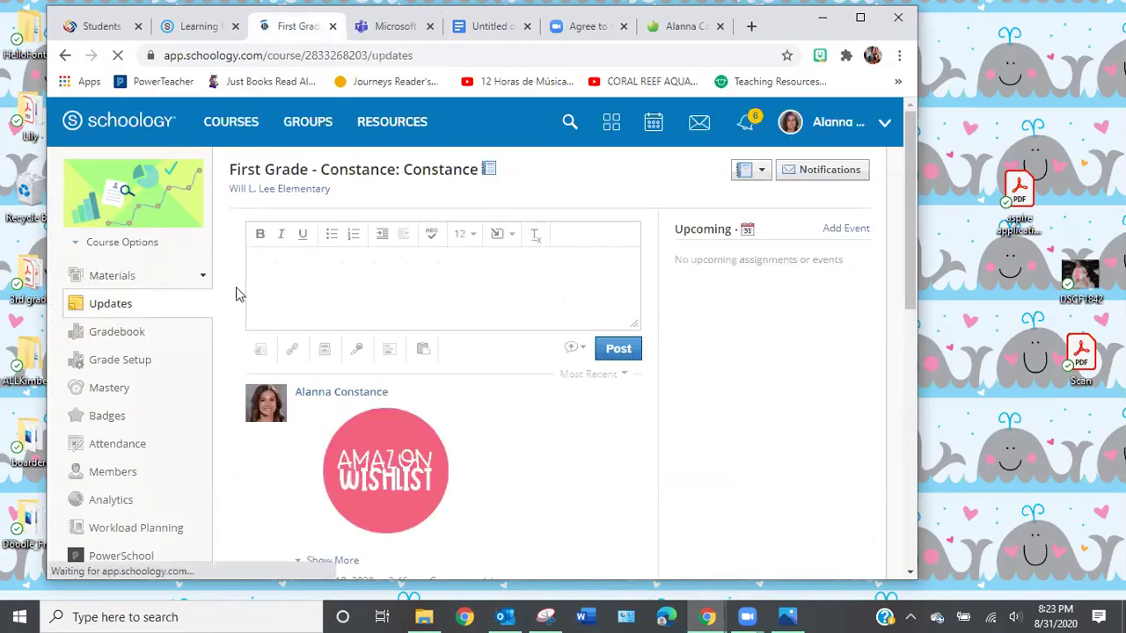
right_click(306, 271)
left_click(354, 396)
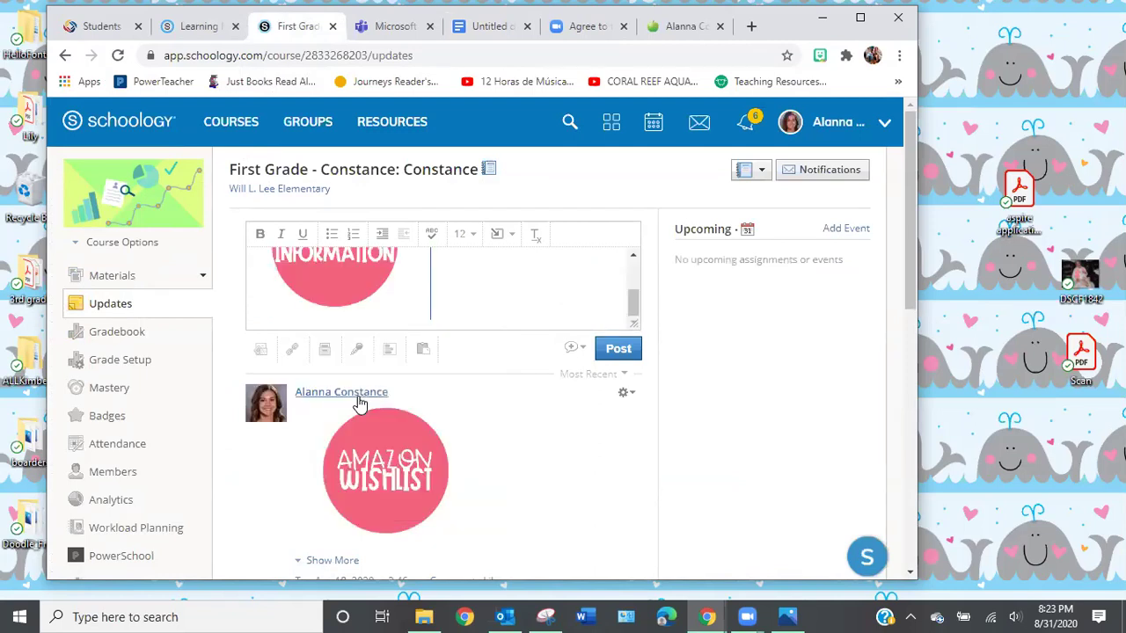
scroll(465, 282, "up", 2)
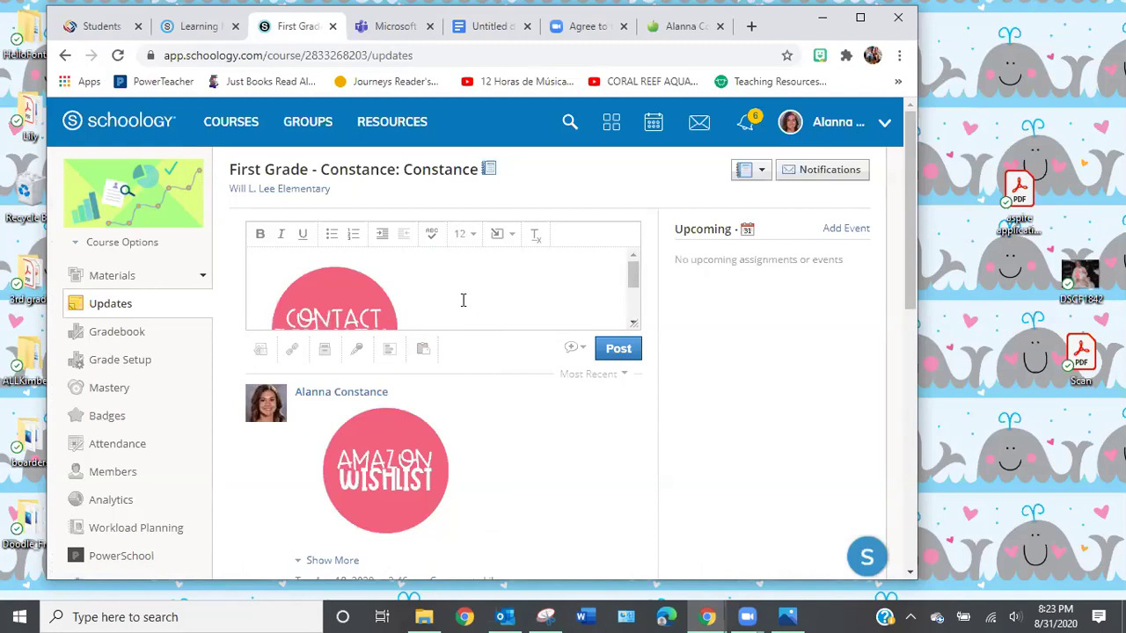
scroll(488, 303, "down", 2)
left_click(618, 349)
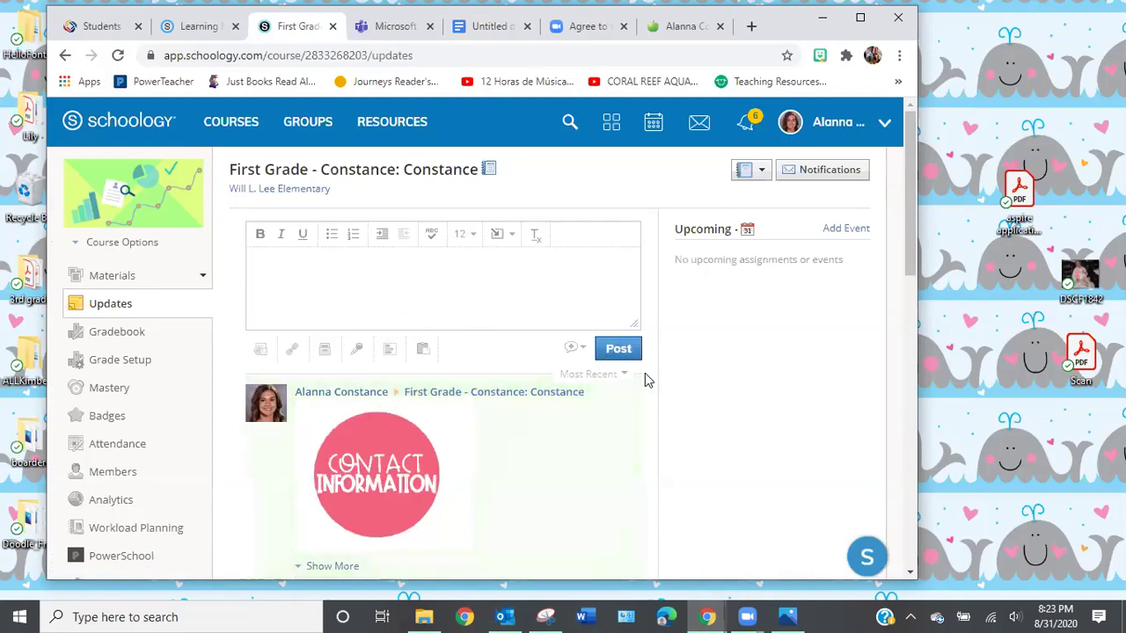
- Close the browser tab still showing the teacher's school page and return to the Schoology course updates
scroll(644, 407, "down", 2)
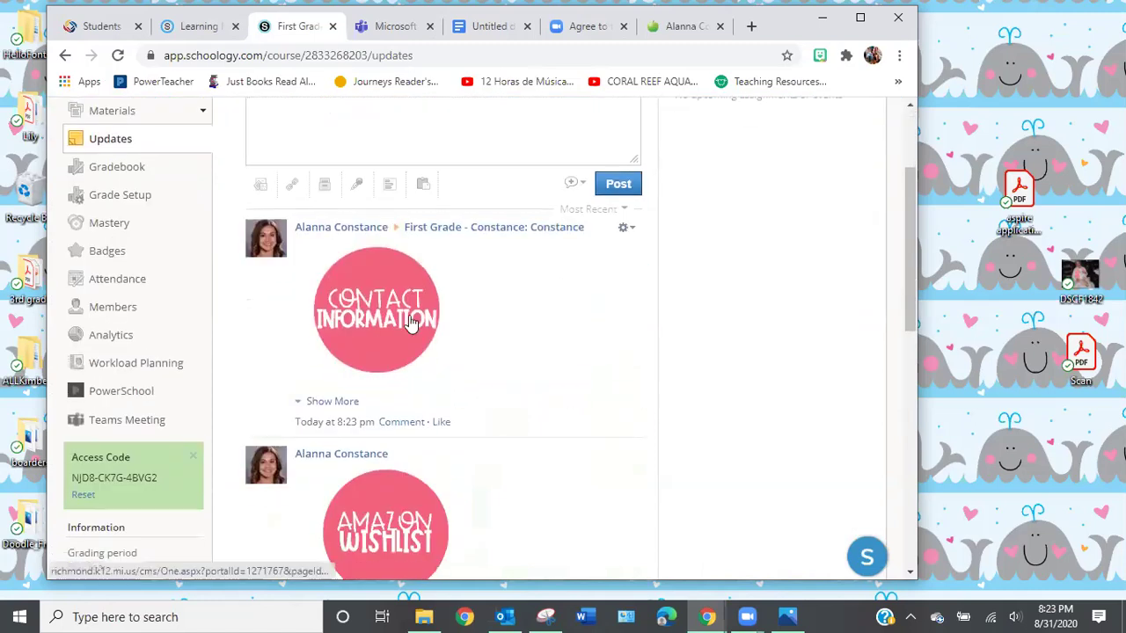
key("ctrl+9")
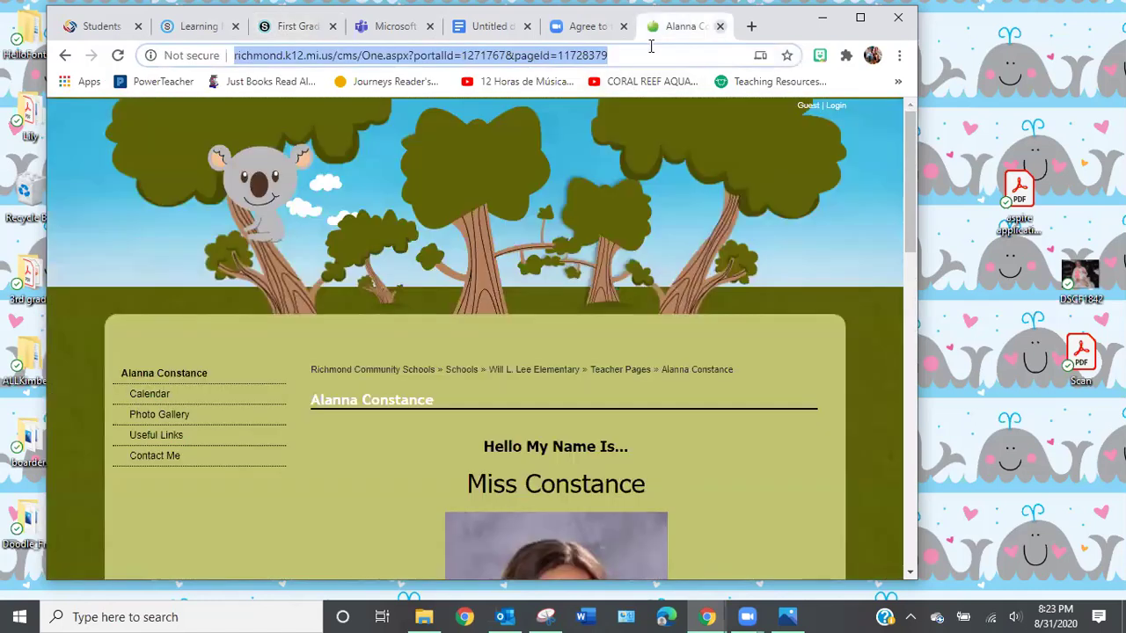
key("ctrl+w")
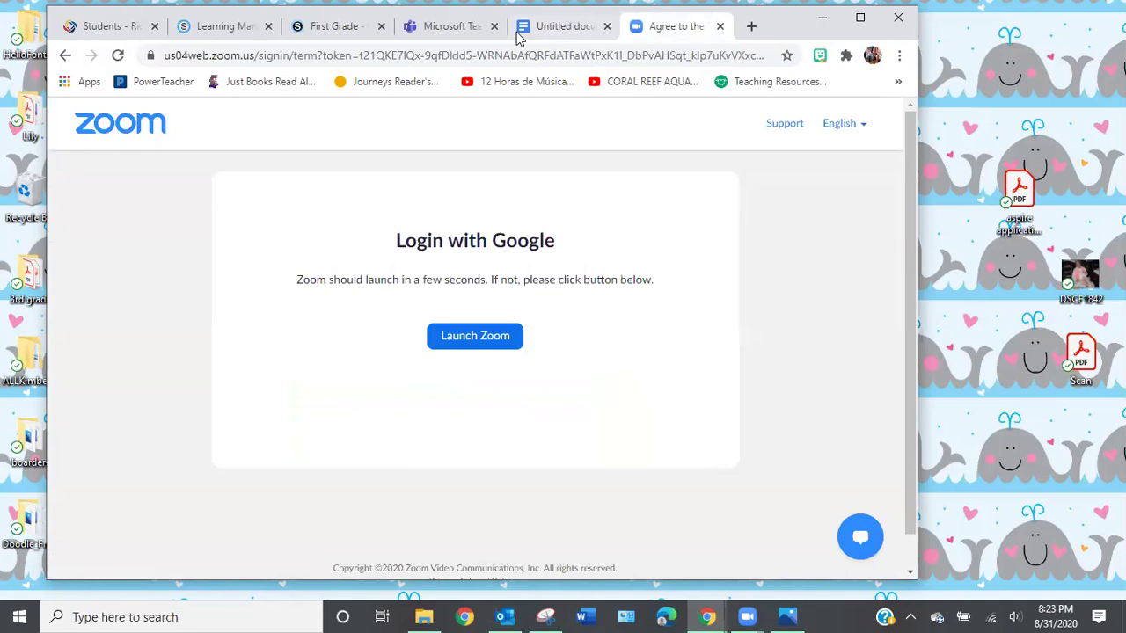
key("ctrl+3")
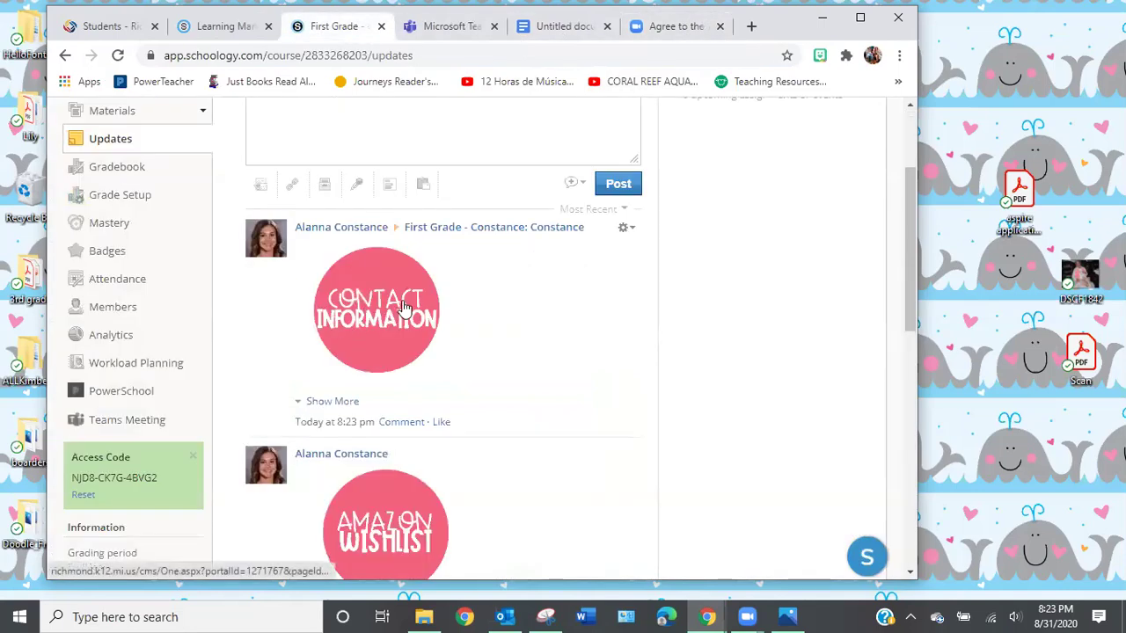
- Test the posted Contact Information image's link, look over the teacher's page it opens, and return to the course updates
left_click(369, 295)
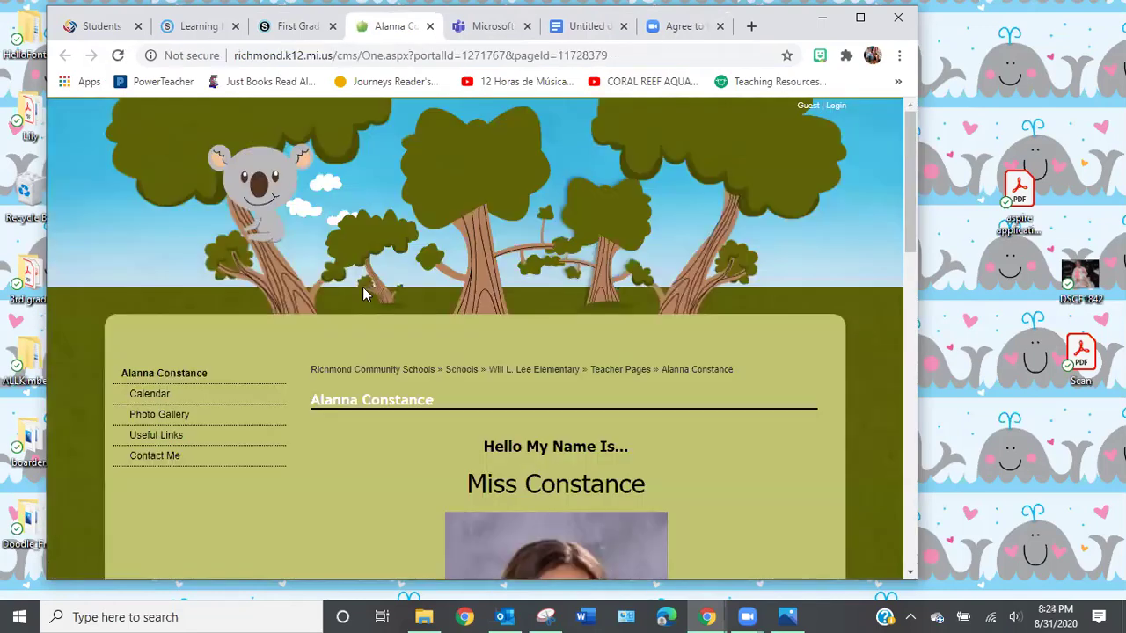
scroll(495, 393, "down", 4)
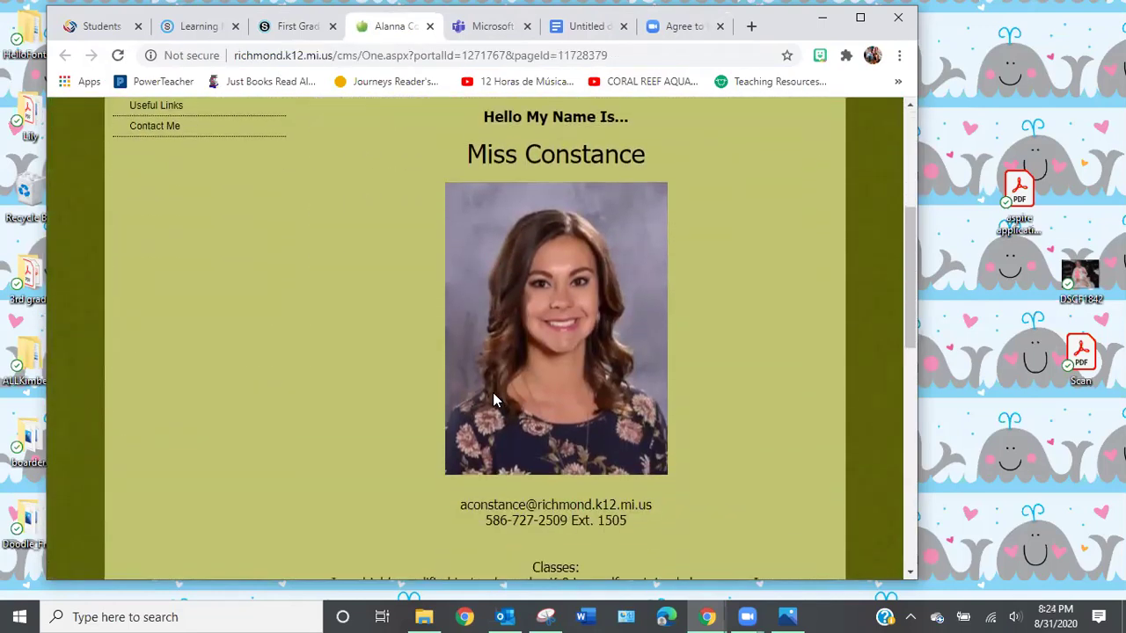
scroll(493, 392, "up", 4)
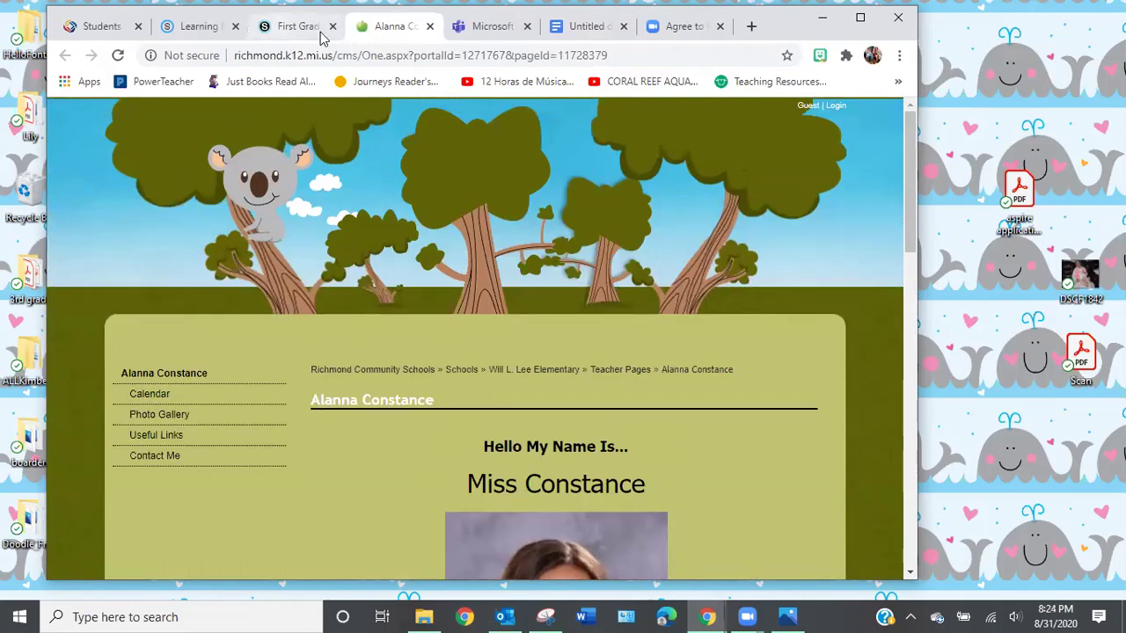
left_click(303, 28)
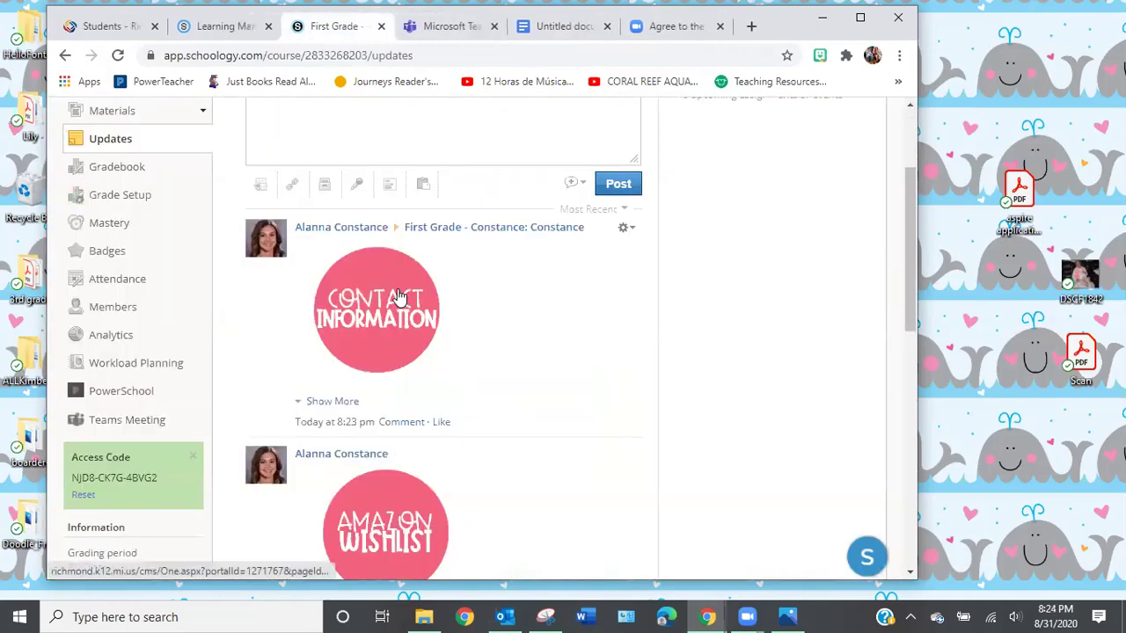
scroll(391, 293, "up", 2)
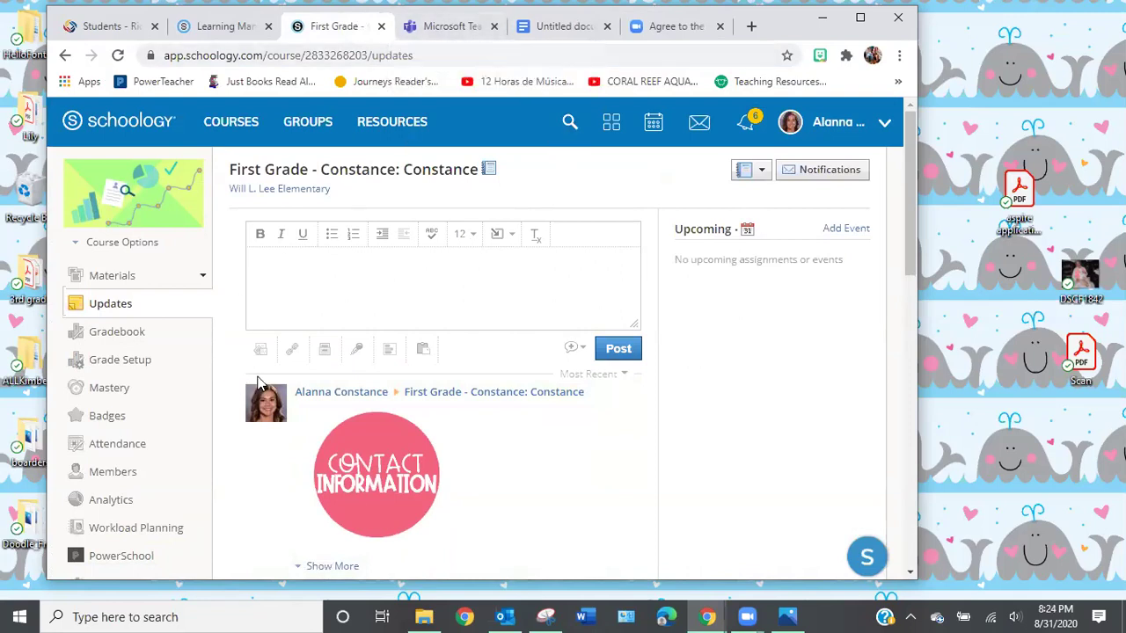
scroll(281, 374, "down", 2)
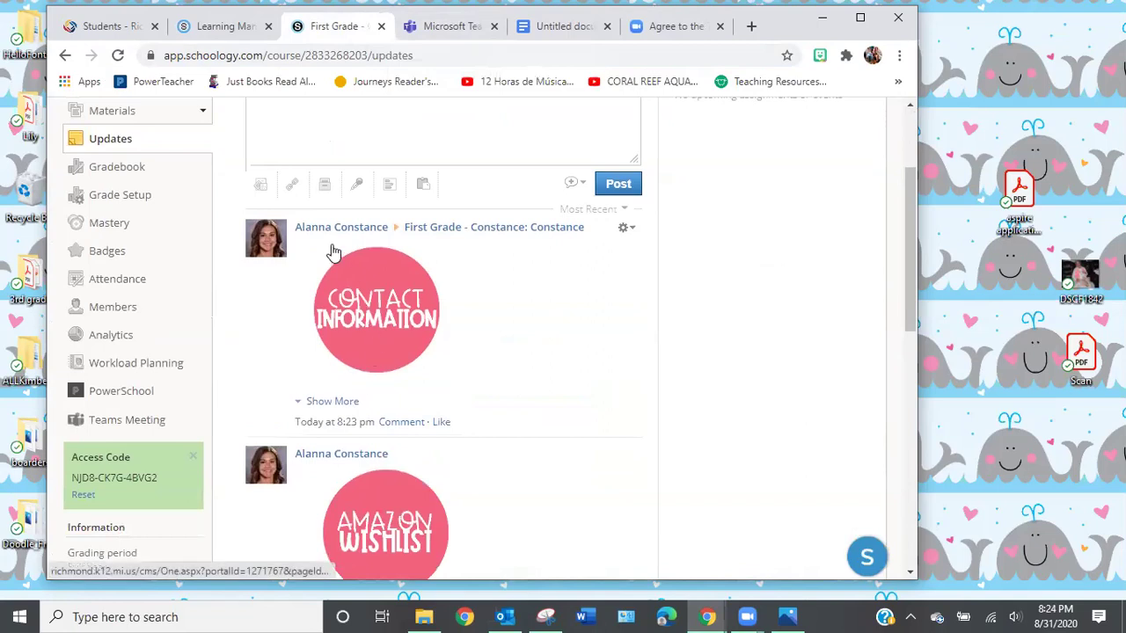
- Switch to Microsoft Teams, view the First grade 2020-2021 team and open the Teams calendar
left_click(442, 29)
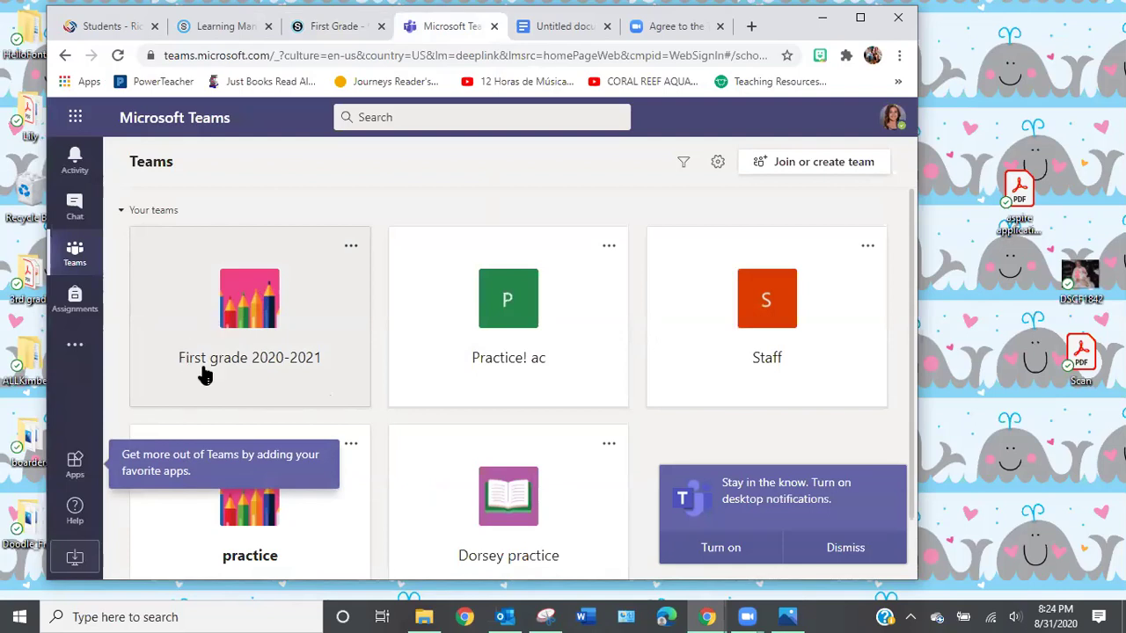
left_click(268, 324)
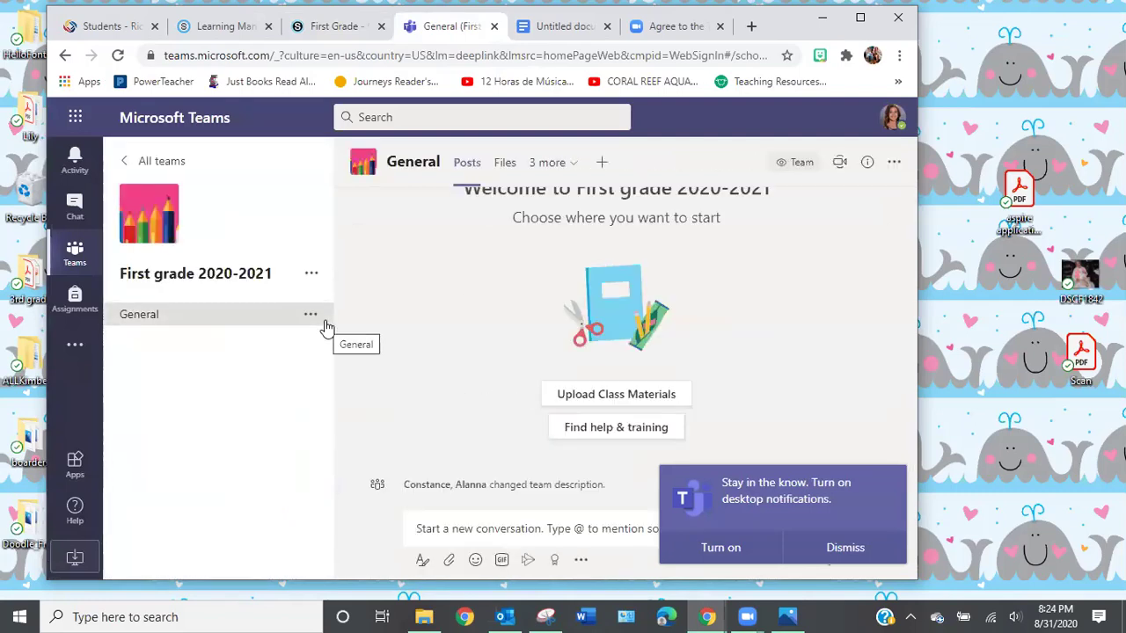
left_click(76, 352)
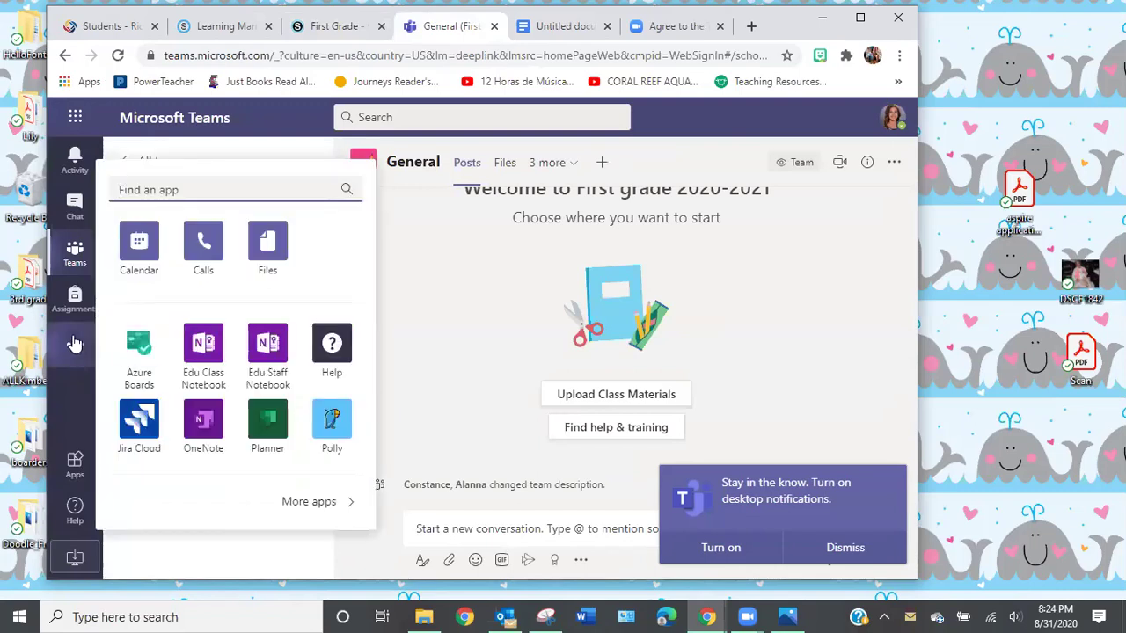
left_click(145, 244)
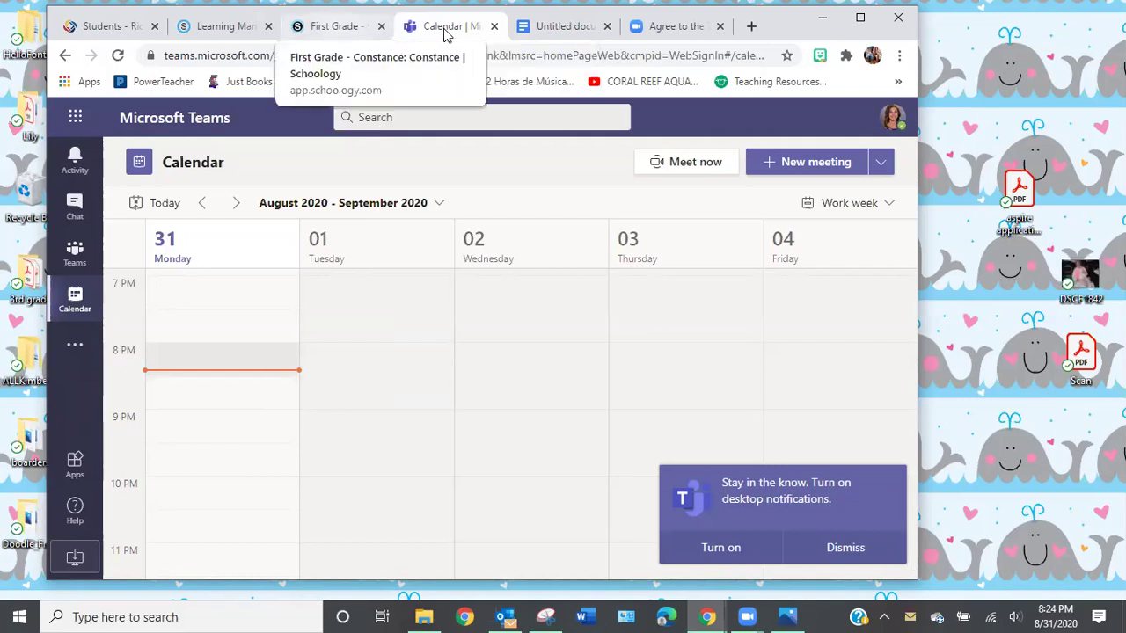
- Return to the Schoology course, open its Teams Meeting app and start creating a new meeting link
left_click(347, 27)
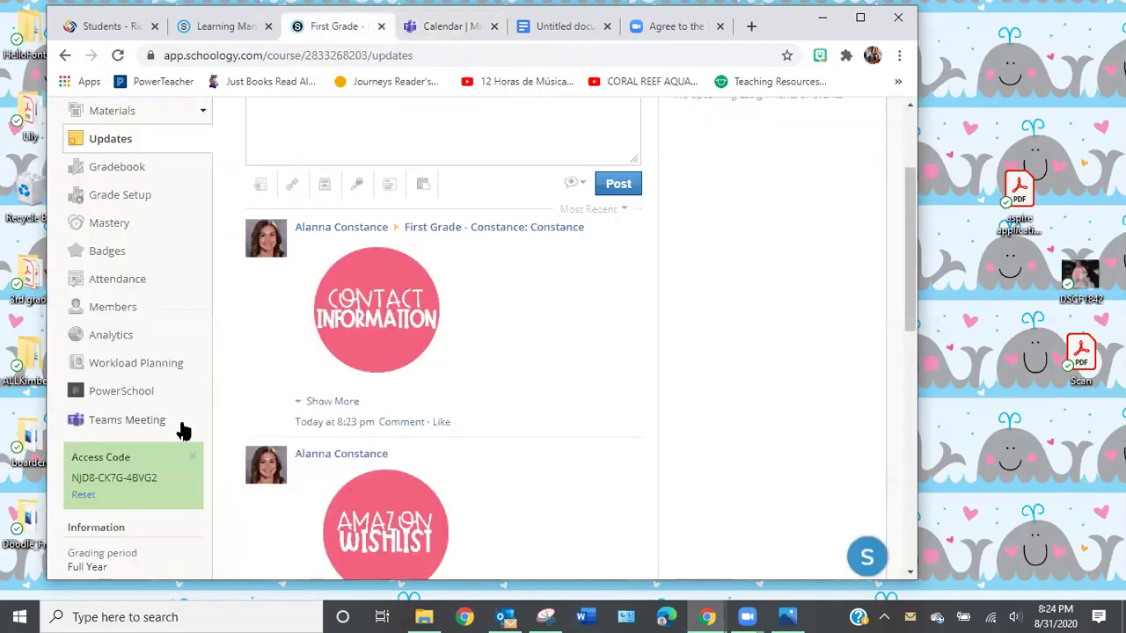
scroll(182, 422, "up", 2)
scroll(116, 231, "down", 3)
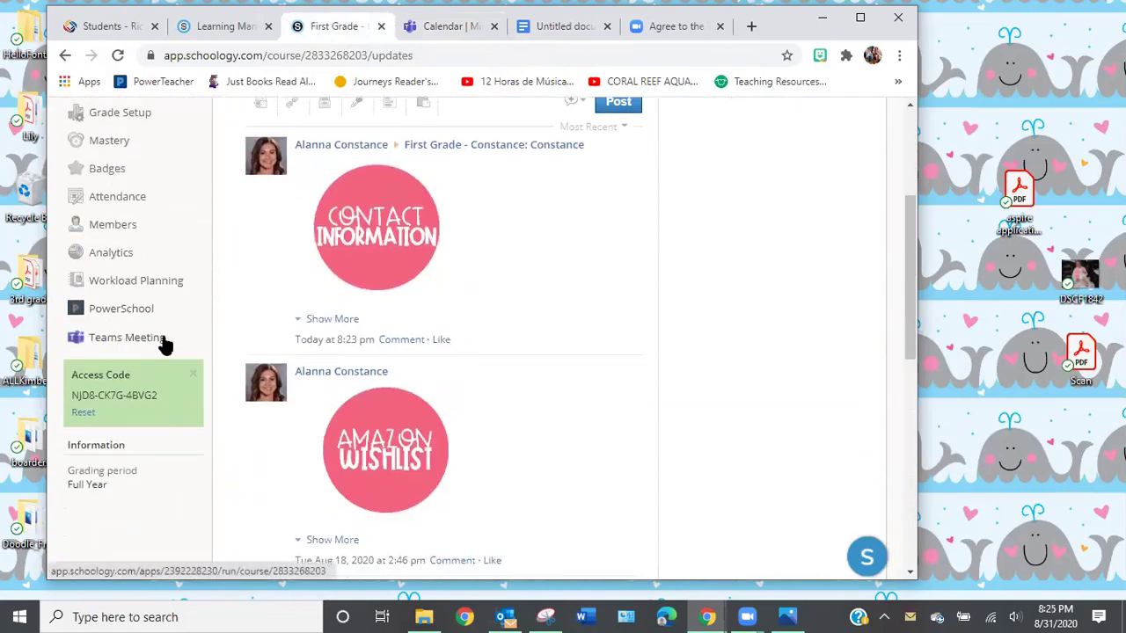
left_click(117, 342)
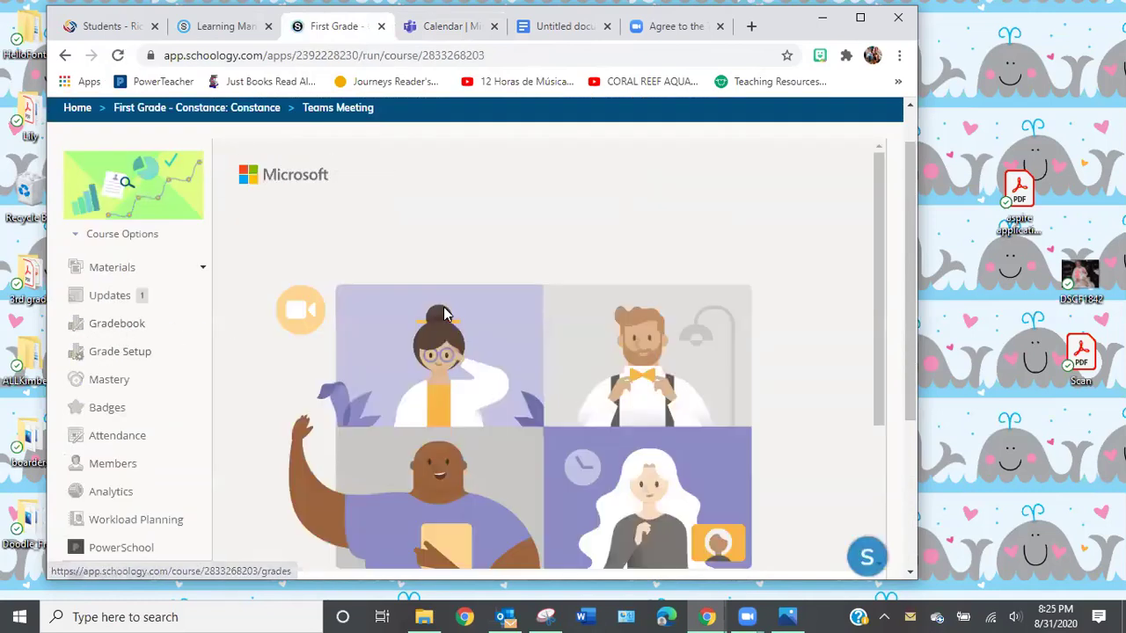
scroll(521, 320, "down", 5)
left_click(542, 450)
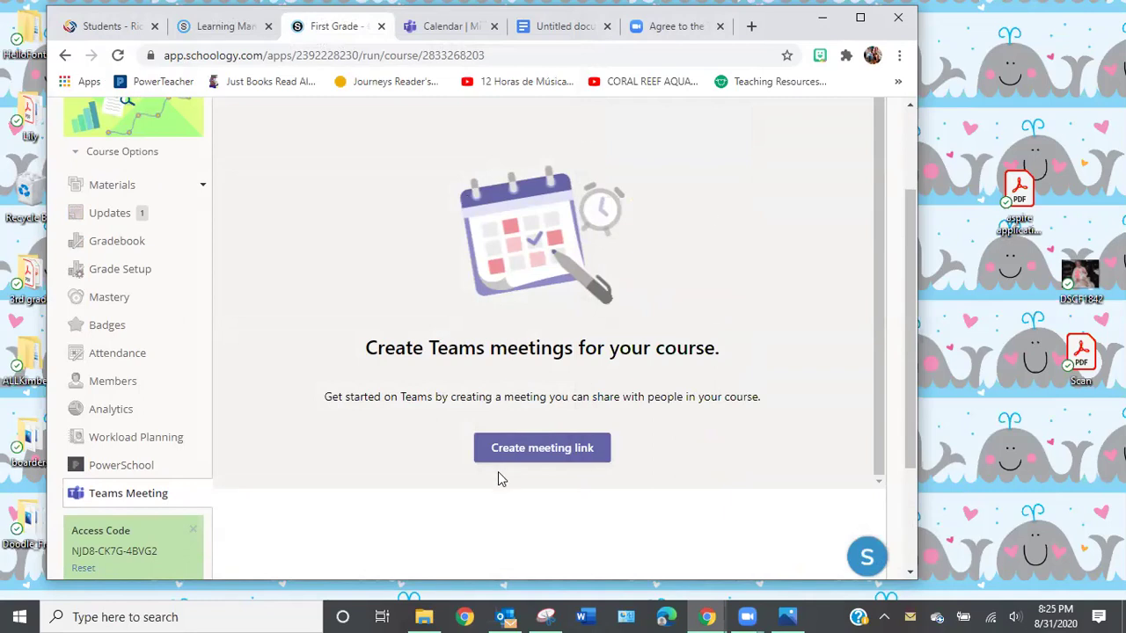
scroll(519, 457, "down", 1)
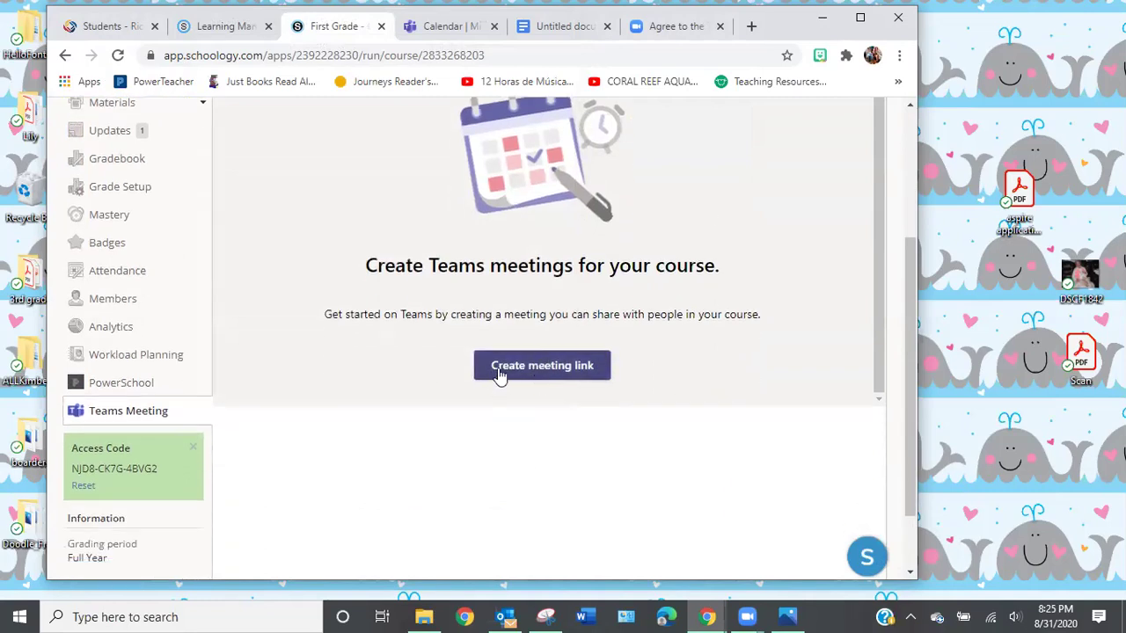
left_click(549, 373)
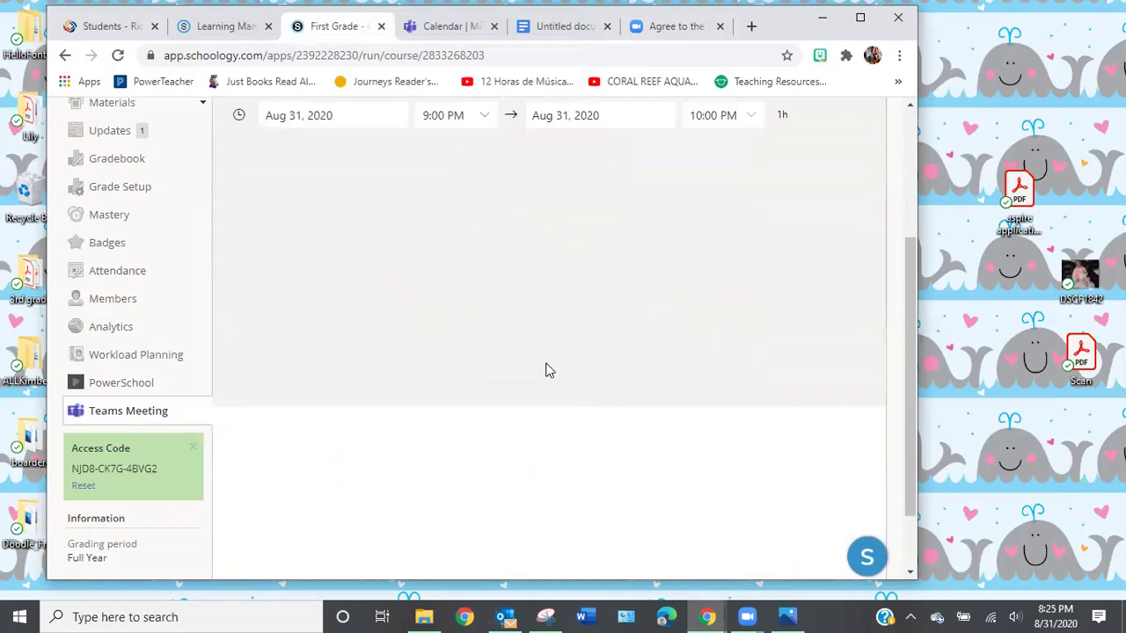
- Title the new meeting "Reading Block 9:00-10:30 am" and create it
scroll(538, 373, "up", 1)
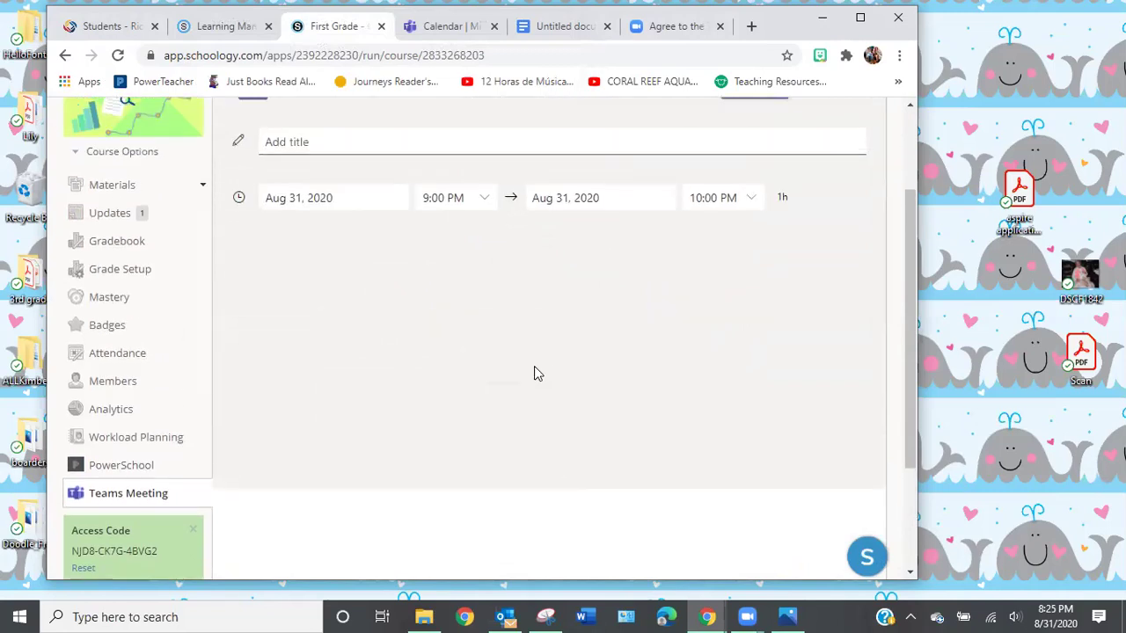
scroll(360, 312, "up", 1)
left_click(316, 223)
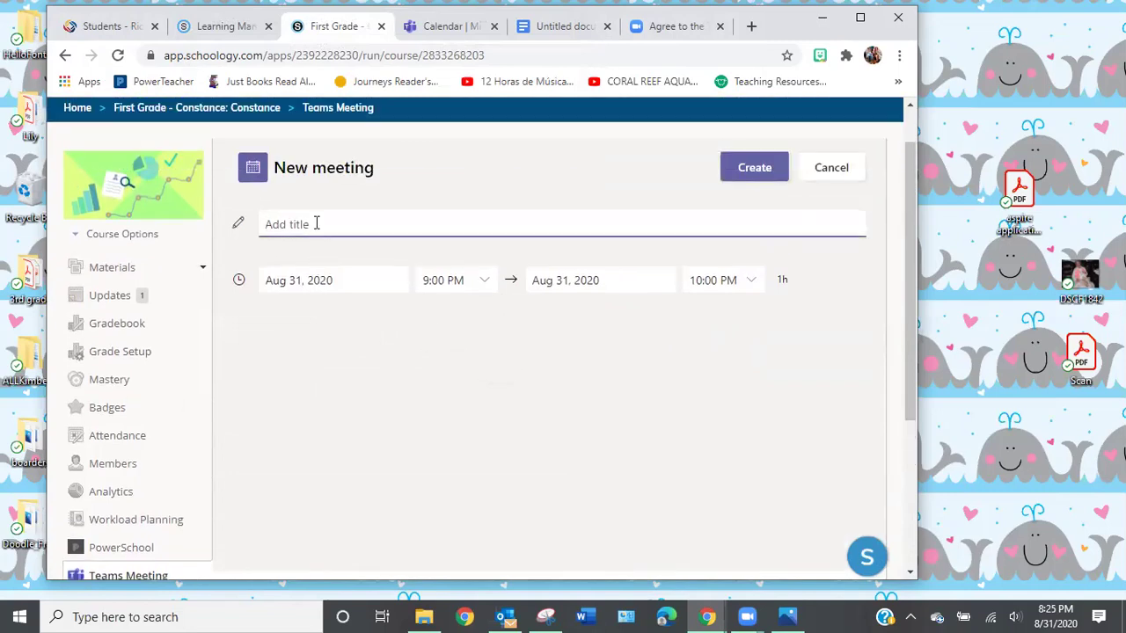
type("Reading Blockm9")
double_click(317, 223)
type("Block 0")
type(":00-10:")
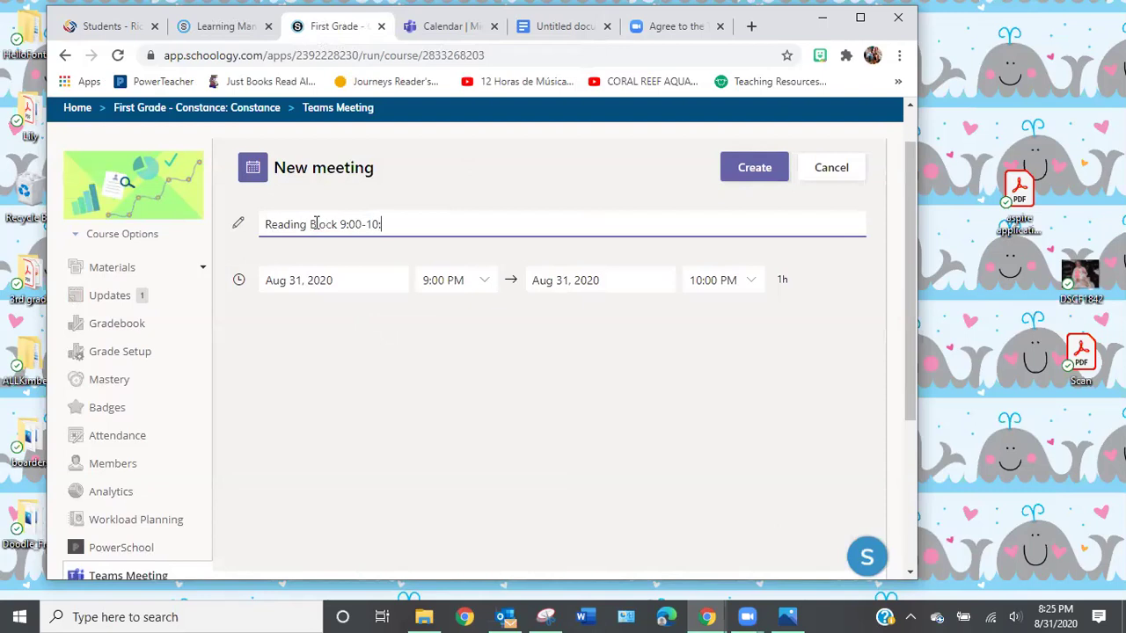
type("30 am")
left_click(764, 172)
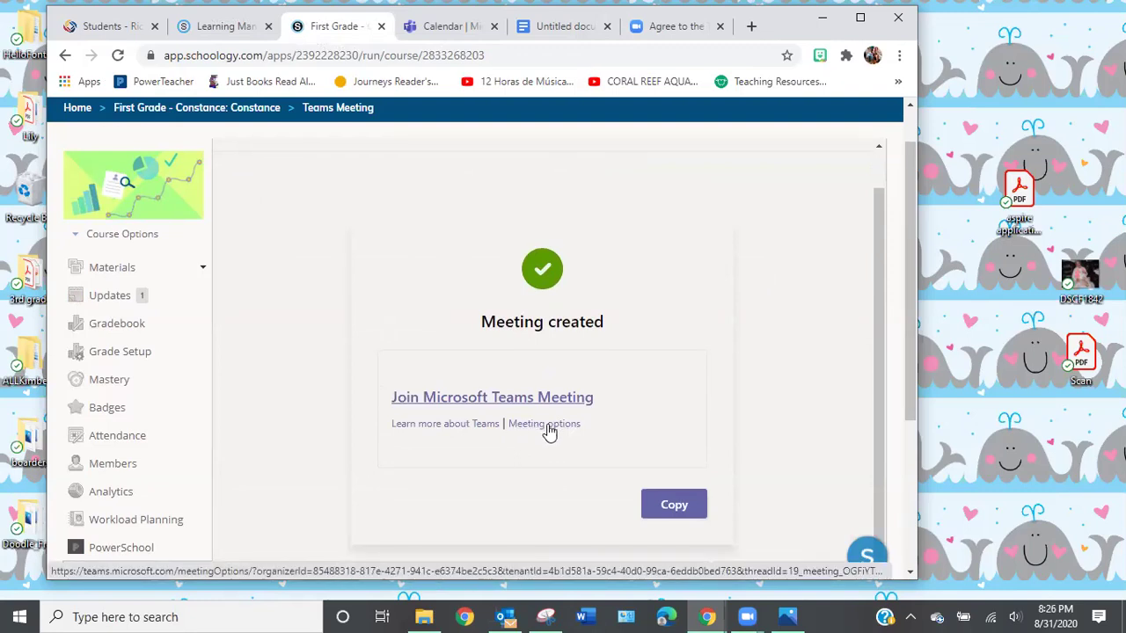
- Copy the new meeting's link and, in its meeting options, set who can bypass the lobby to Only me
left_click(684, 514)
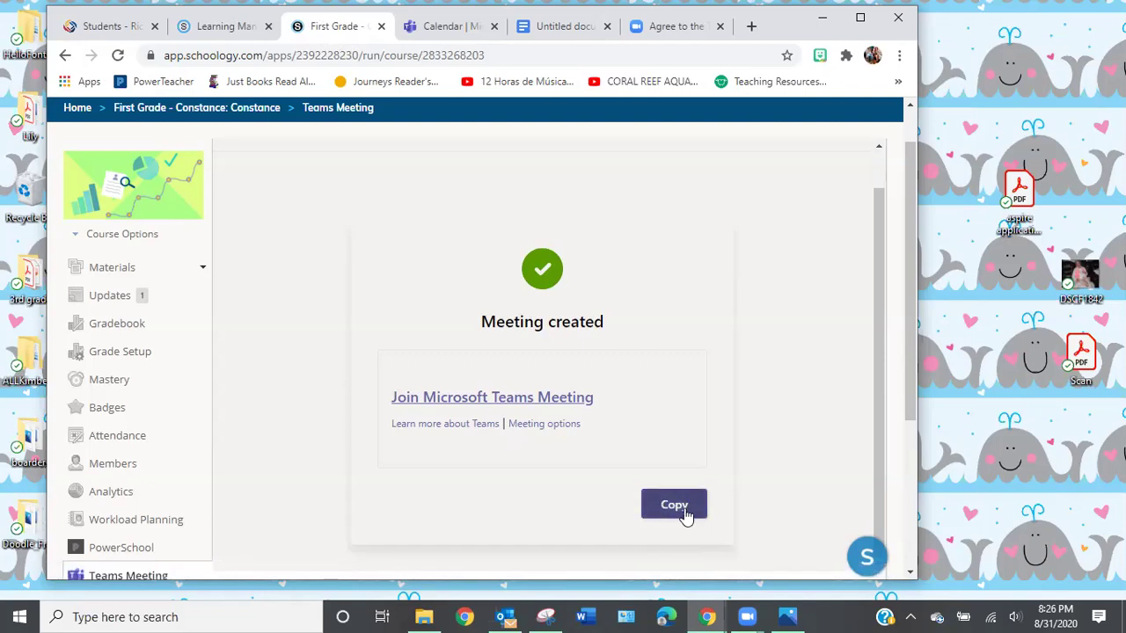
left_click(559, 426)
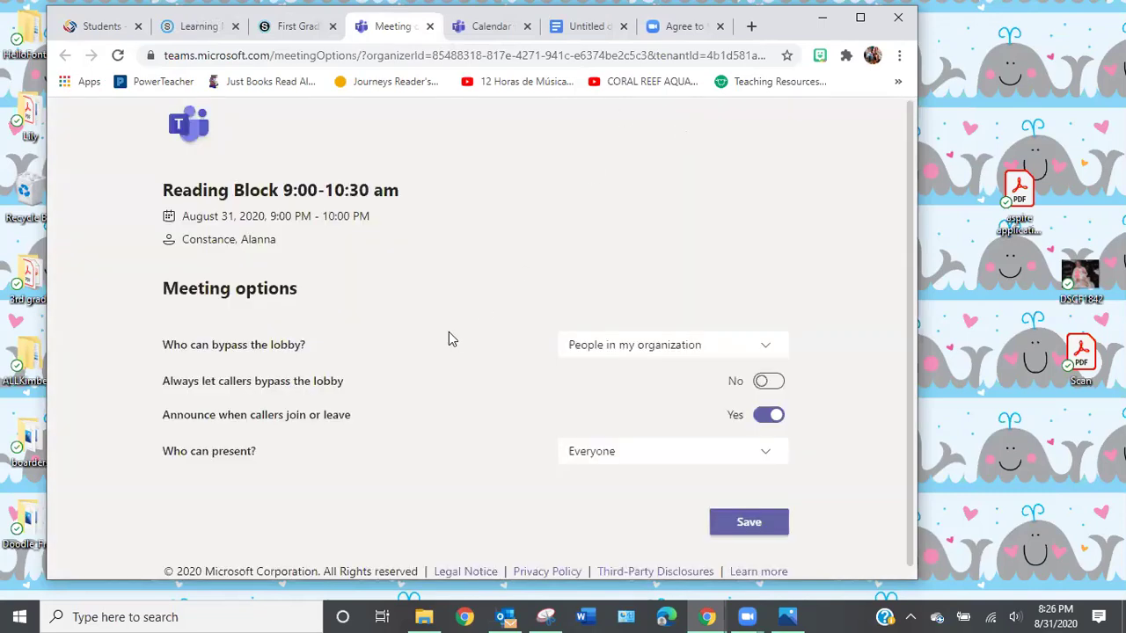
scroll(368, 355, "down", 1)
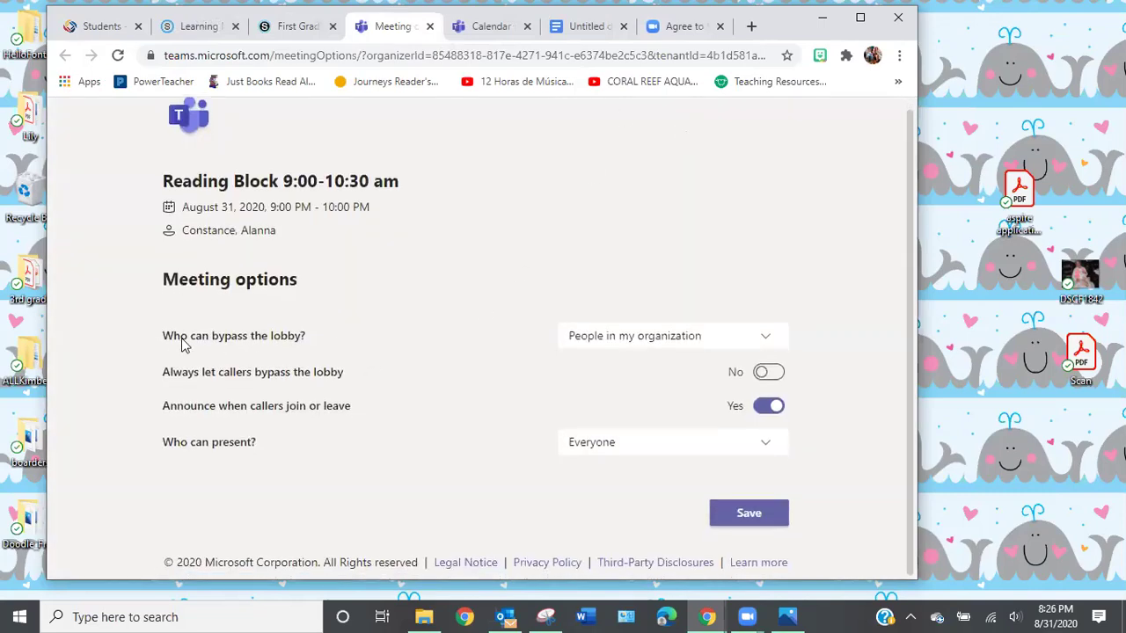
left_click(635, 346)
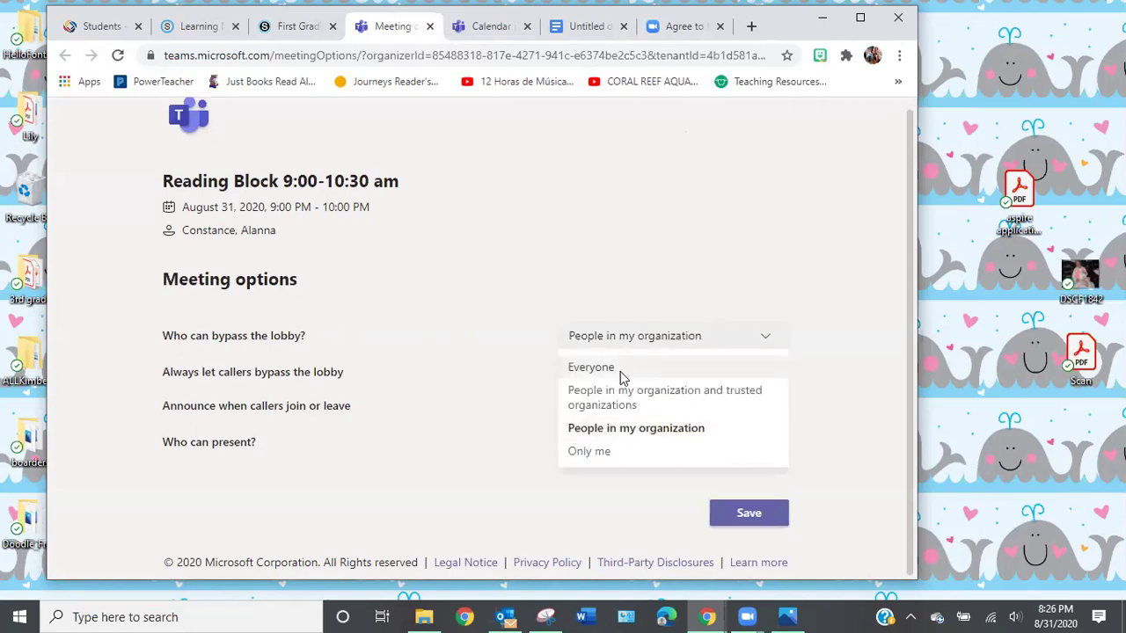
left_click(586, 452)
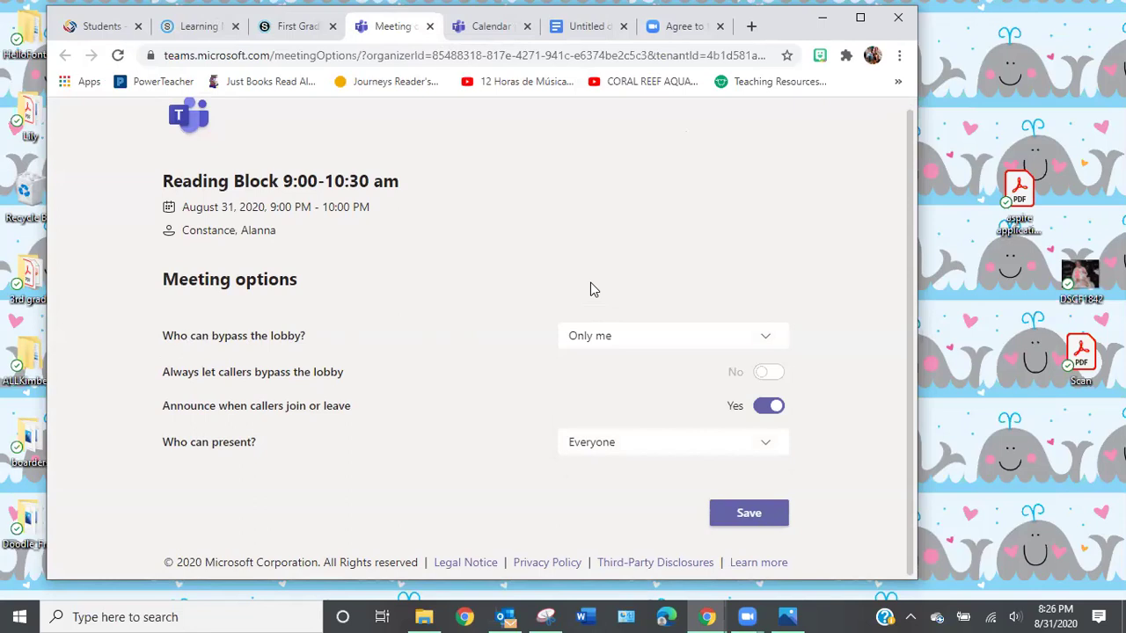
left_click(613, 336)
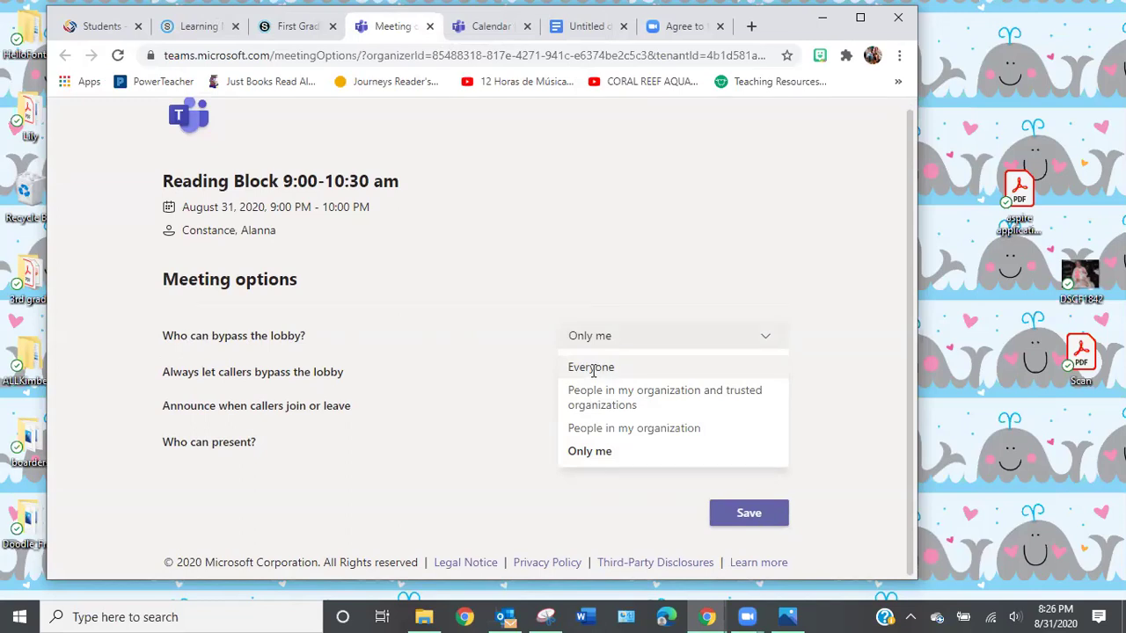
left_click(593, 449)
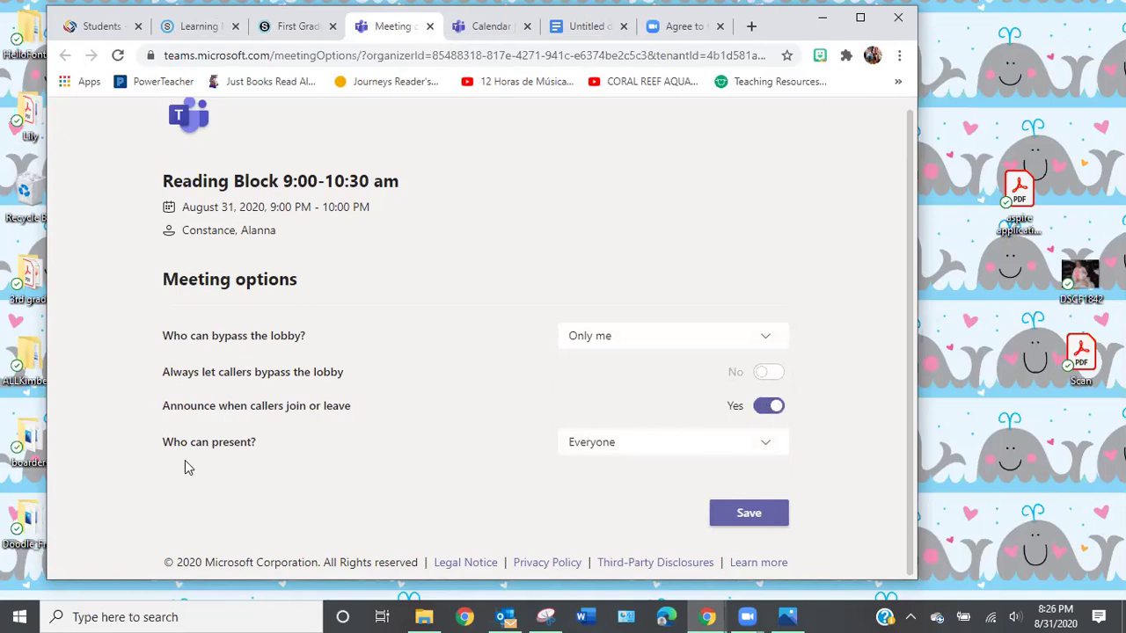
- Review the choices for who can present, keep Everyone, and save the meeting options
left_click(645, 448)
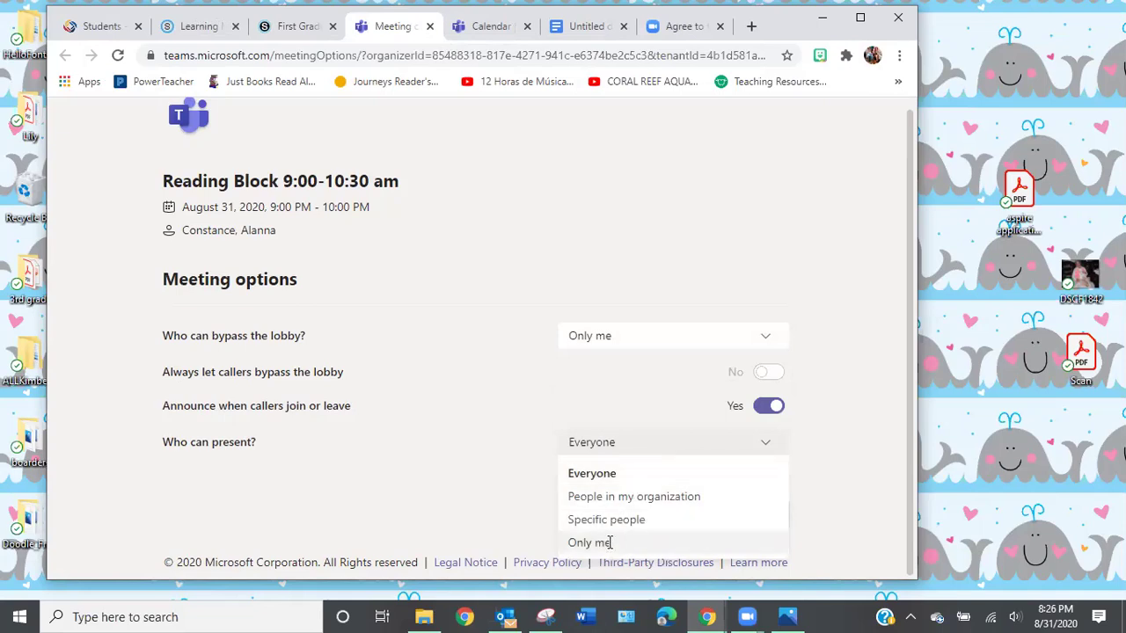
left_click(611, 473)
left_click(663, 447)
left_click(663, 448)
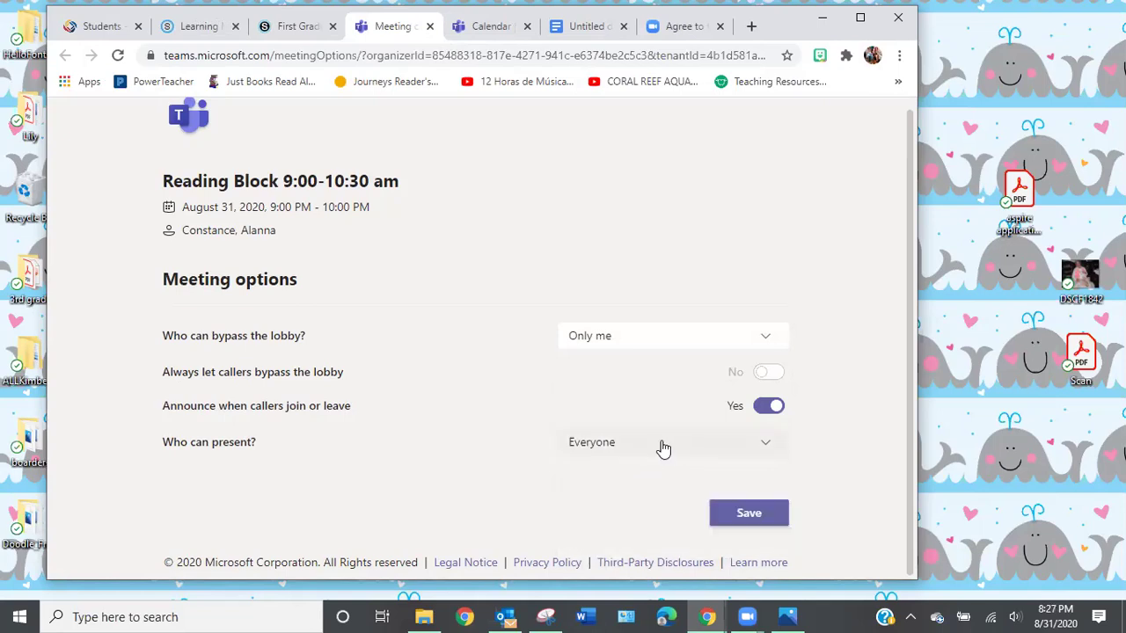
left_click(749, 517)
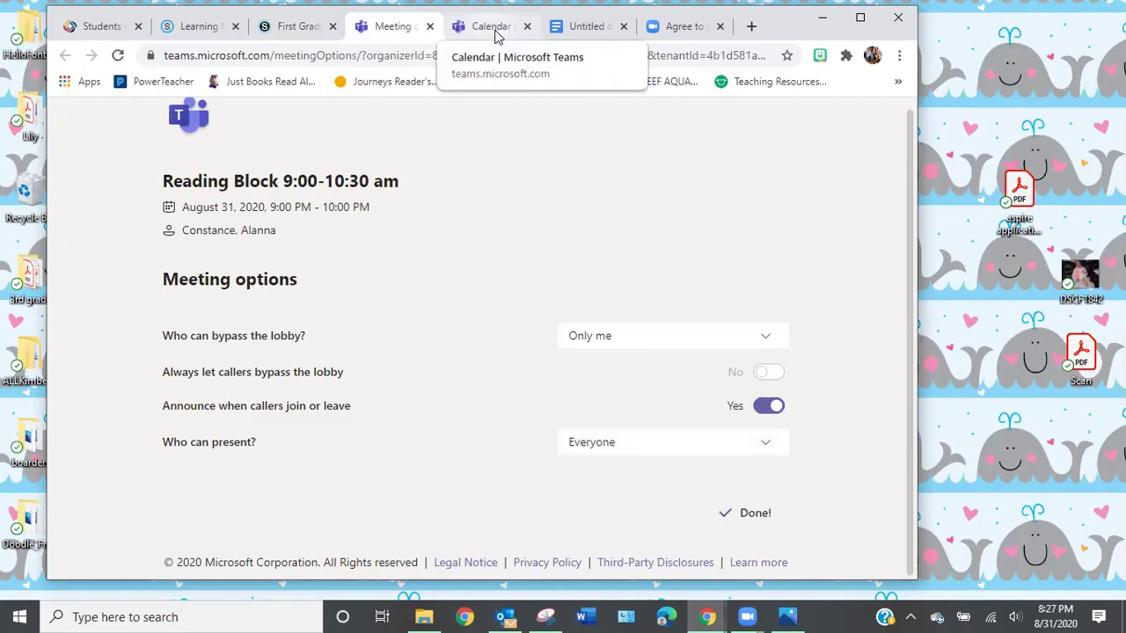
- Return to the Schoology course's Teams Meeting page and copy the created meeting's link again
left_click(491, 26)
left_click(387, 28)
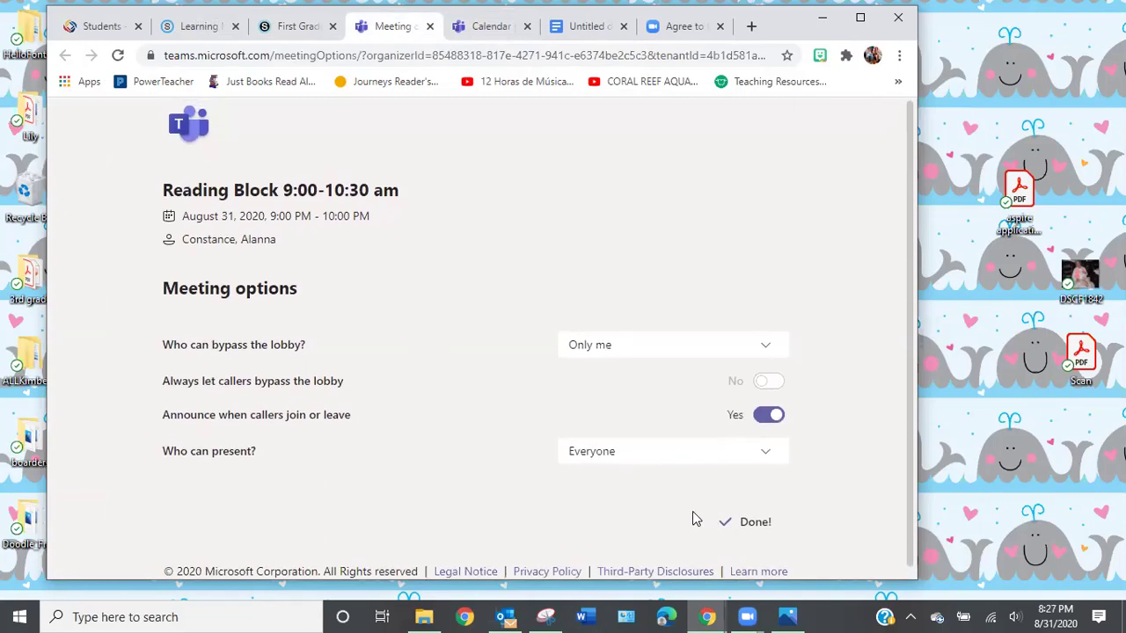
left_click(294, 28)
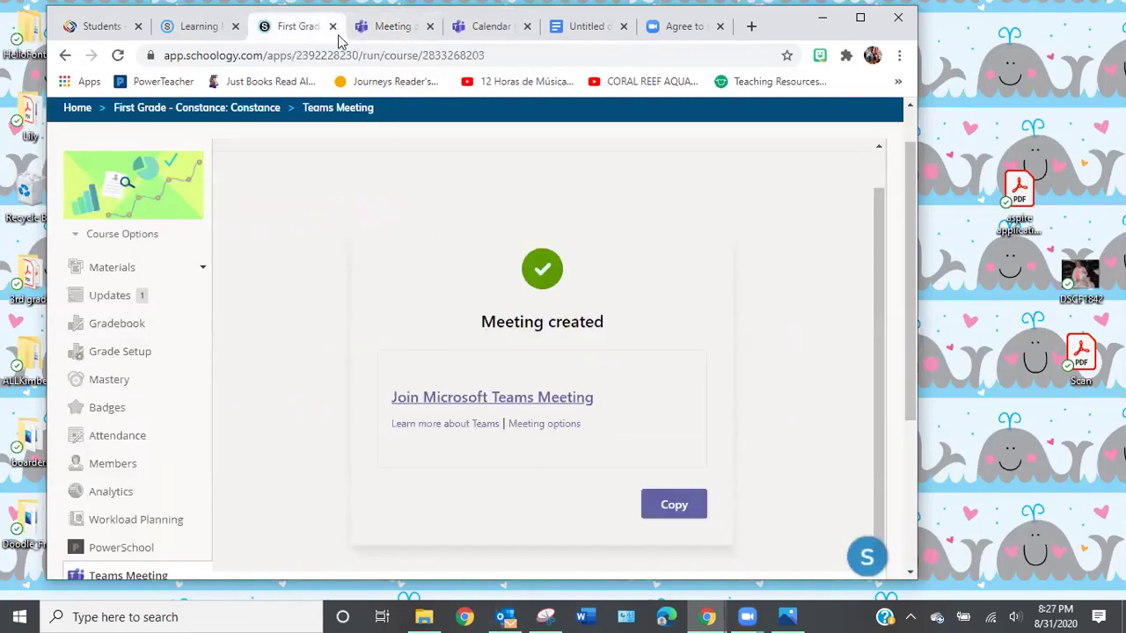
left_click(389, 39)
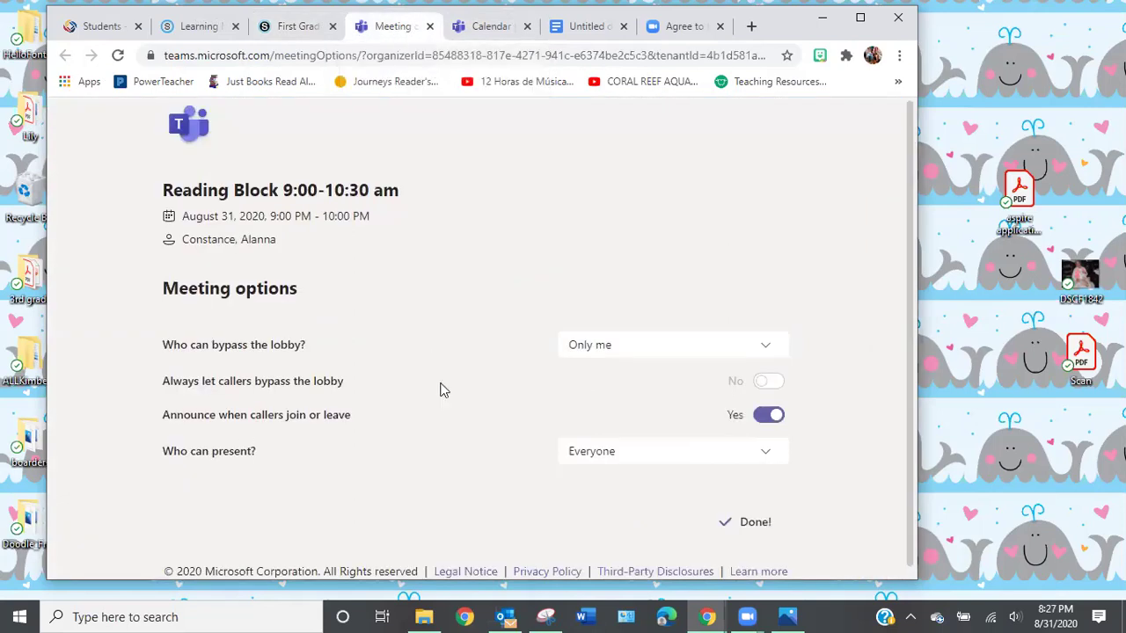
left_click(329, 39)
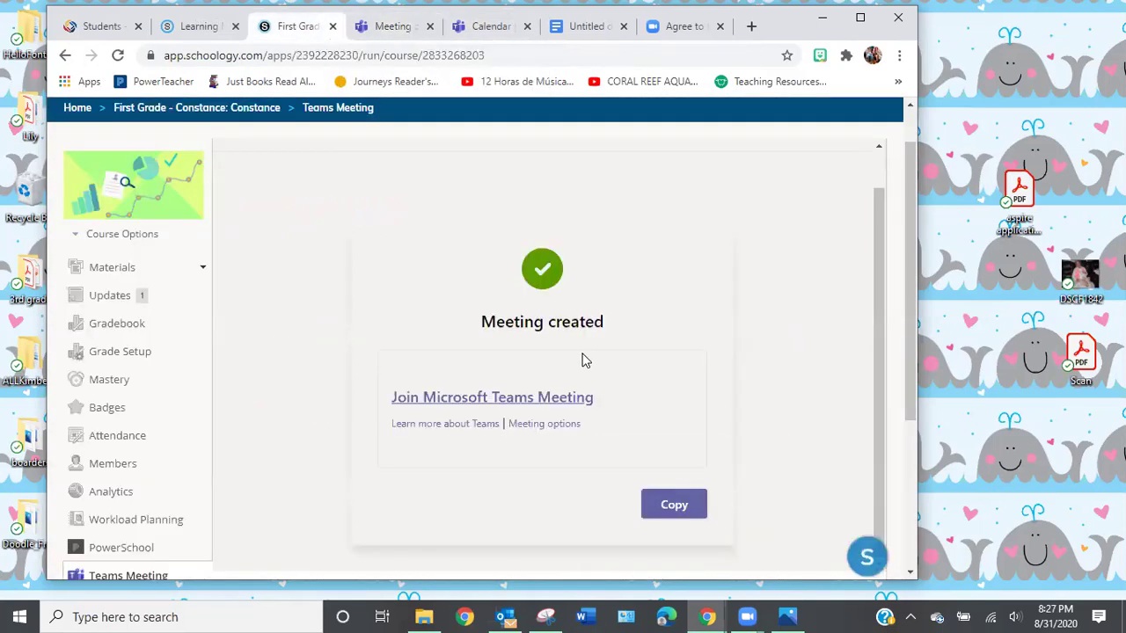
left_click(677, 506)
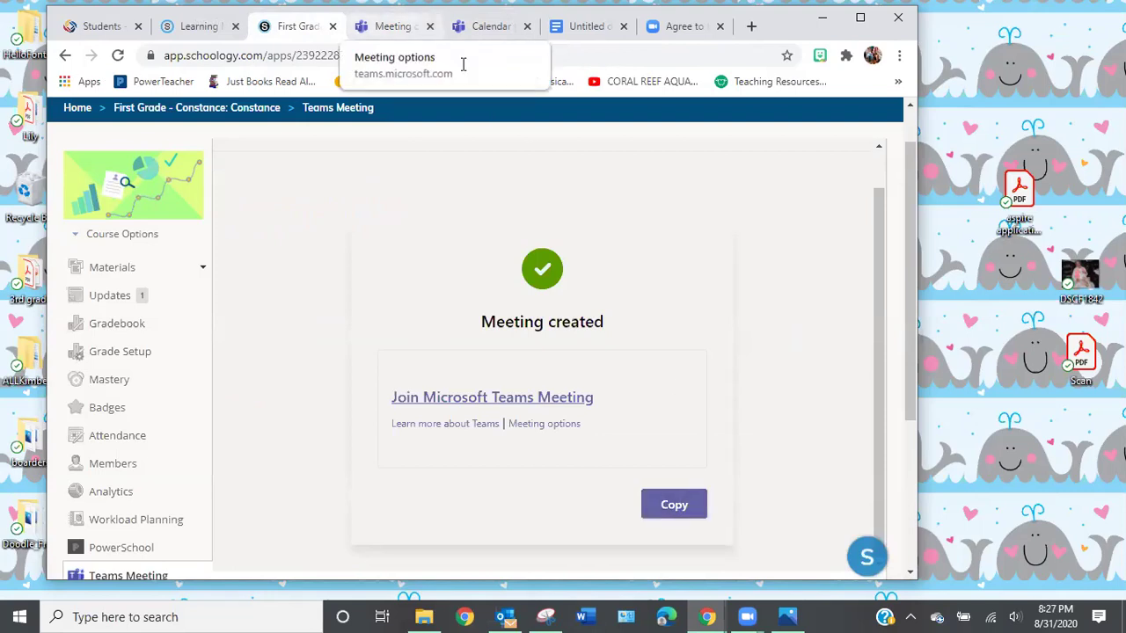
- Switch to the Microsoft Teams calendar and start a new meeting titled "reading Block 9:00-10:30"
key("ctrl+Tab")
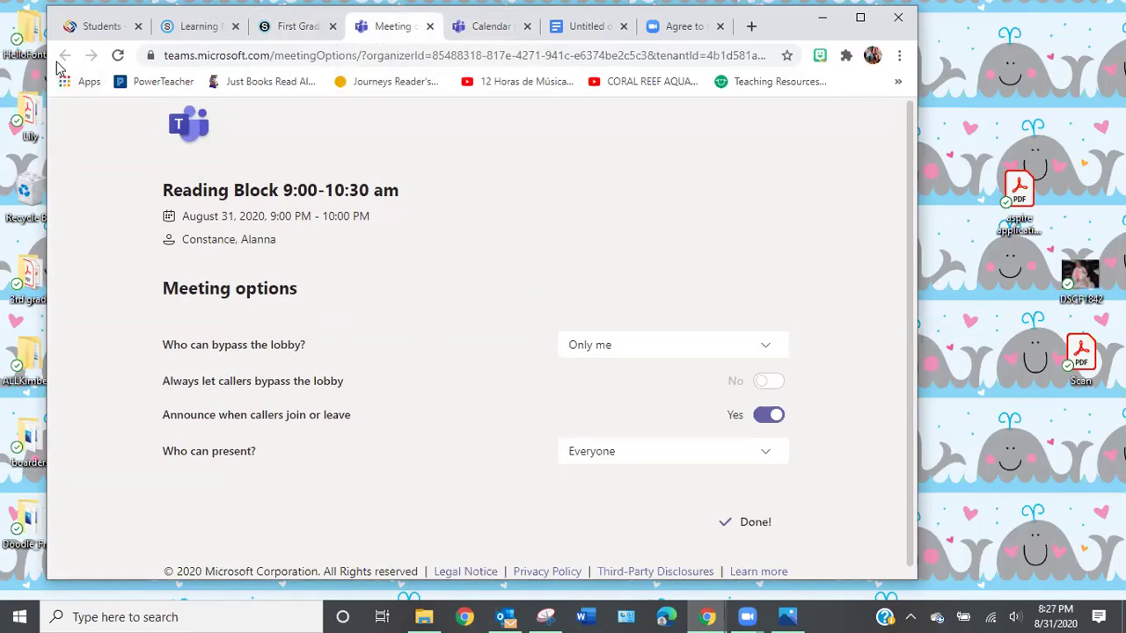
left_click(490, 27)
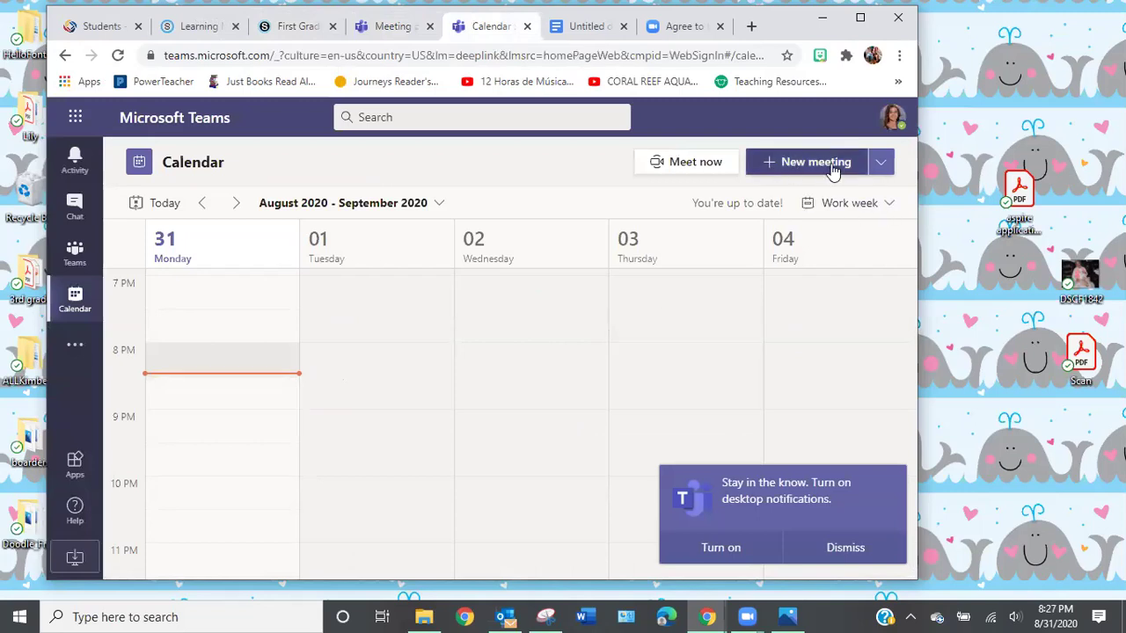
left_click(787, 173)
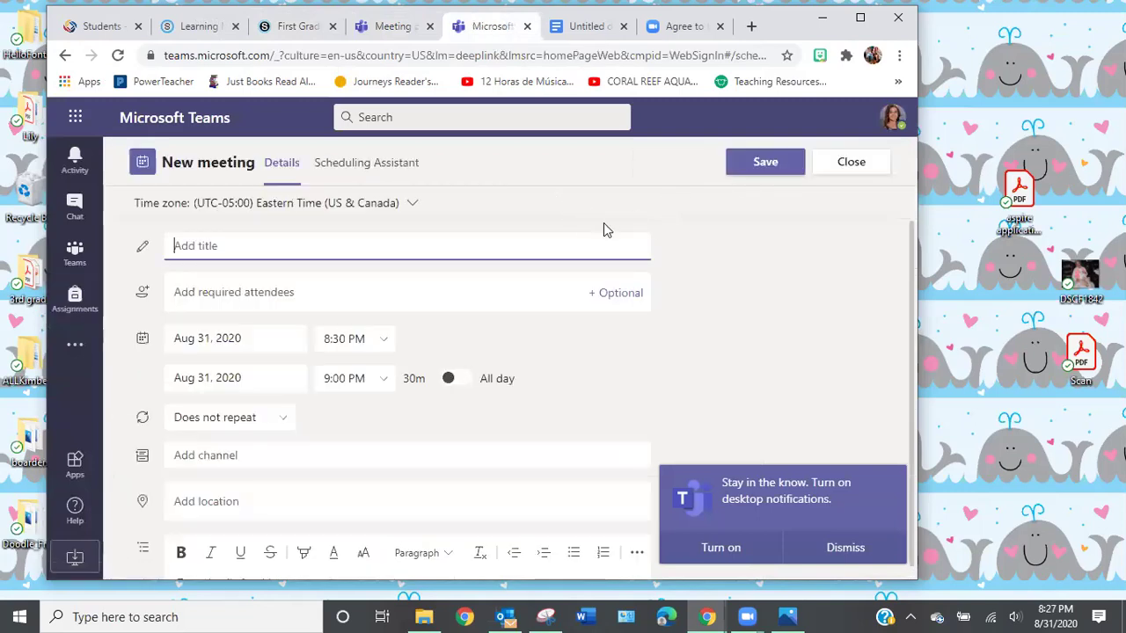
type("reading BLo")
key("BackSpace")
key("BackSpace")
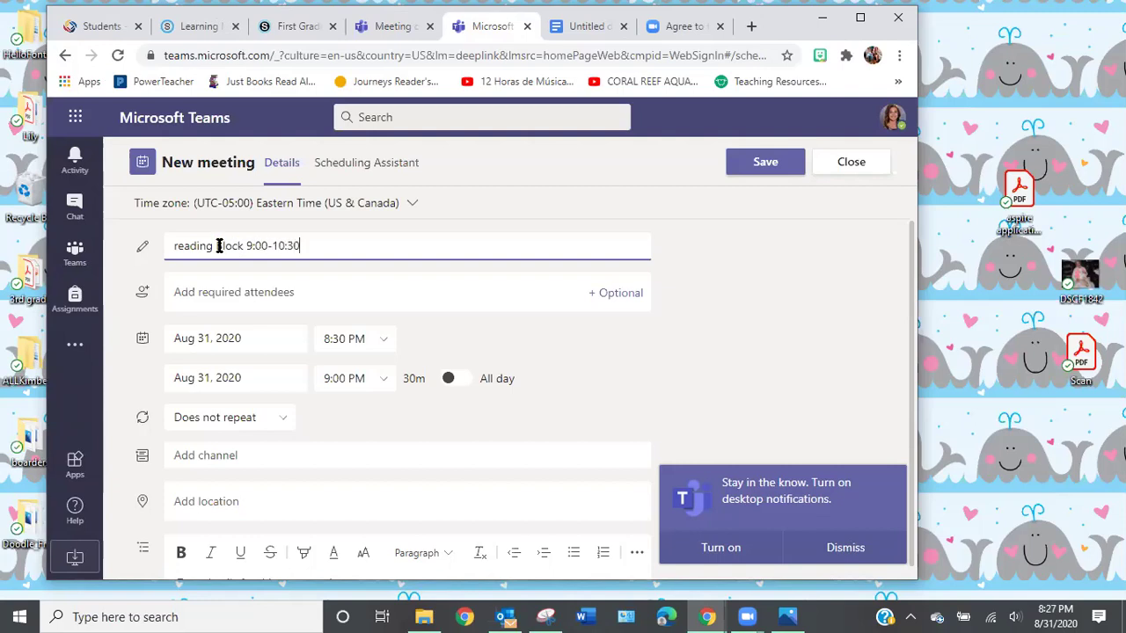
- Show the optional attendees field and add a colleague by name as a required attendee of the meeting
left_click(223, 292)
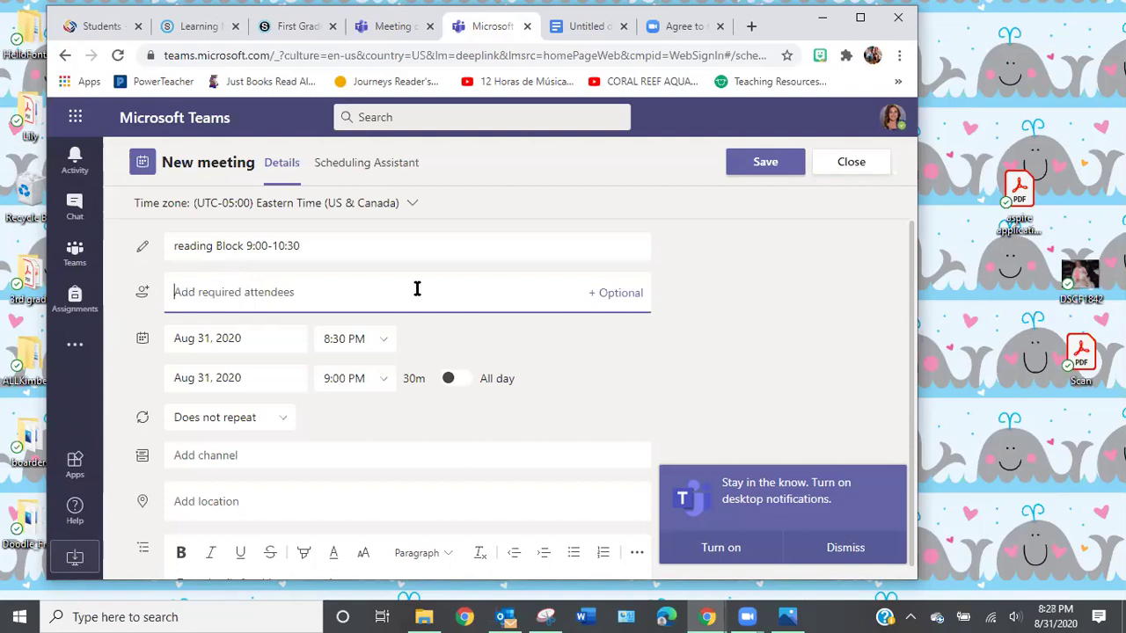
left_click(630, 292)
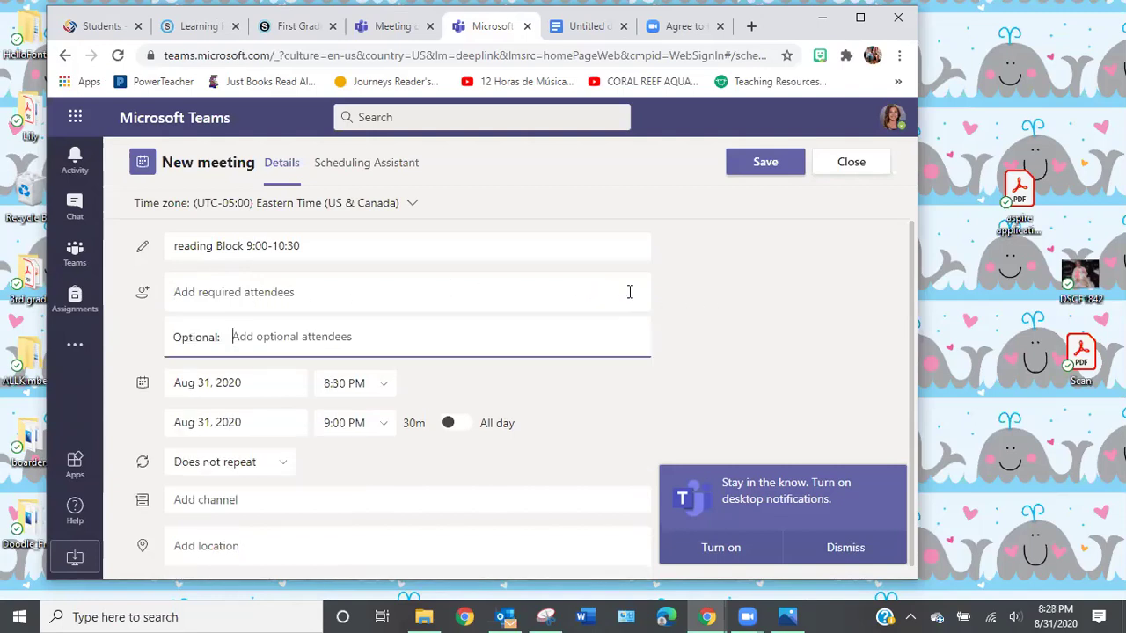
left_click(281, 292)
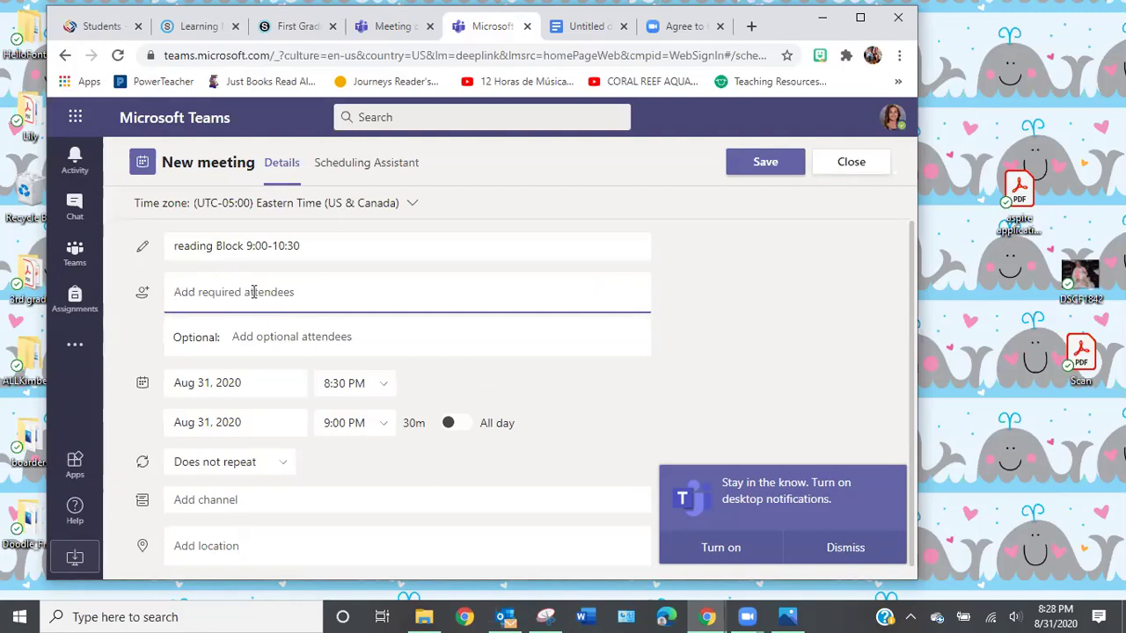
type("teresa")
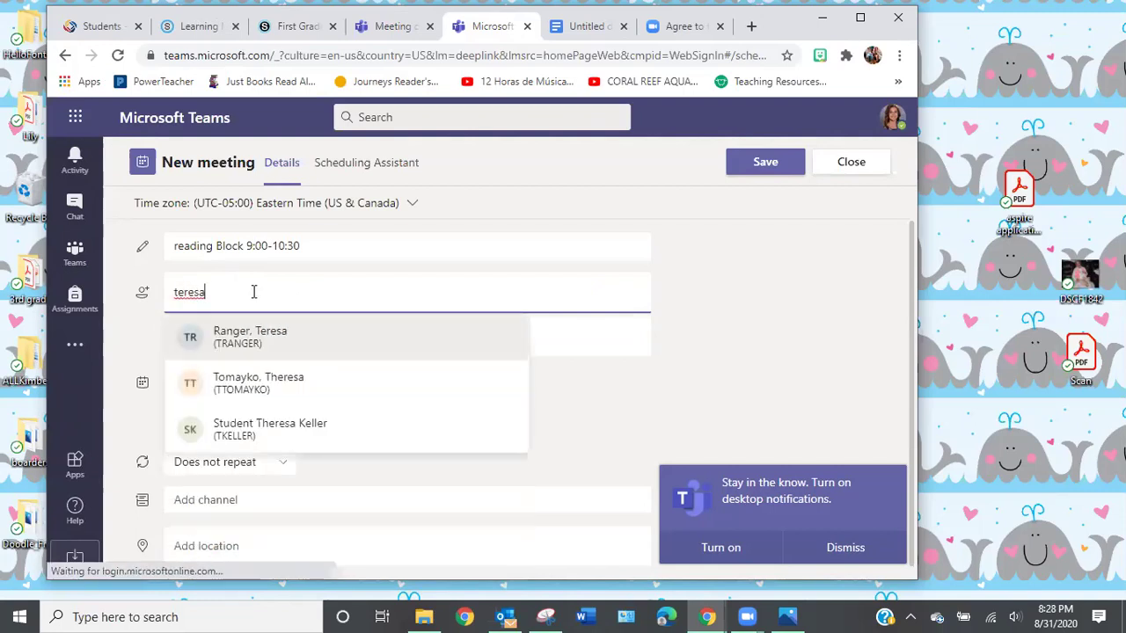
left_click(247, 339)
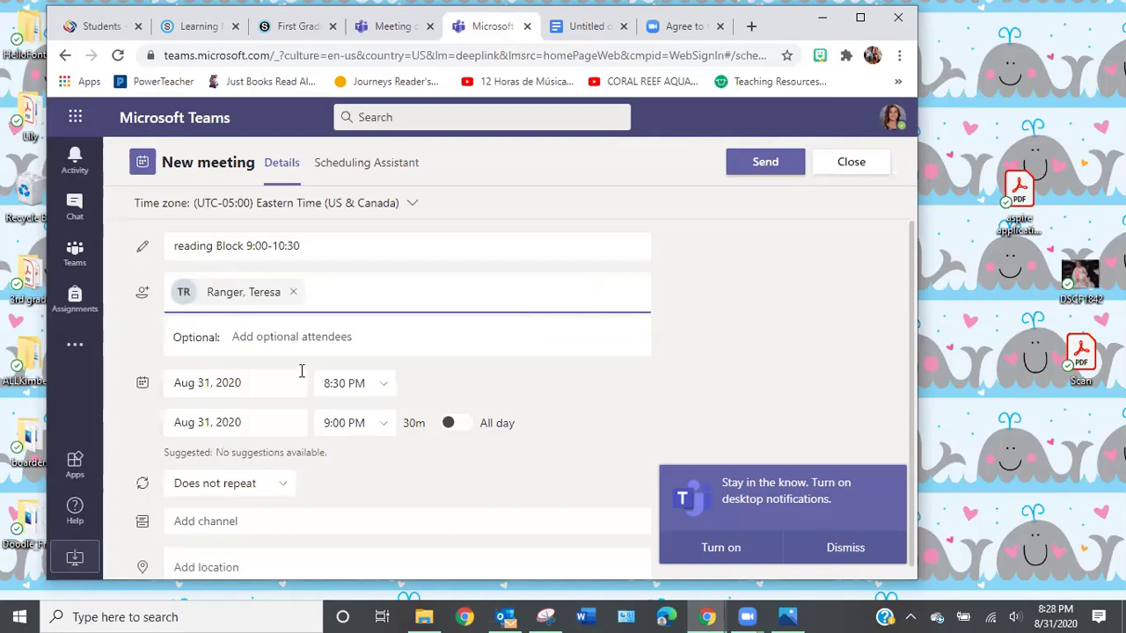
- Set the meeting's start time to 9:00 PM on Aug 31, 2020
left_click(382, 385)
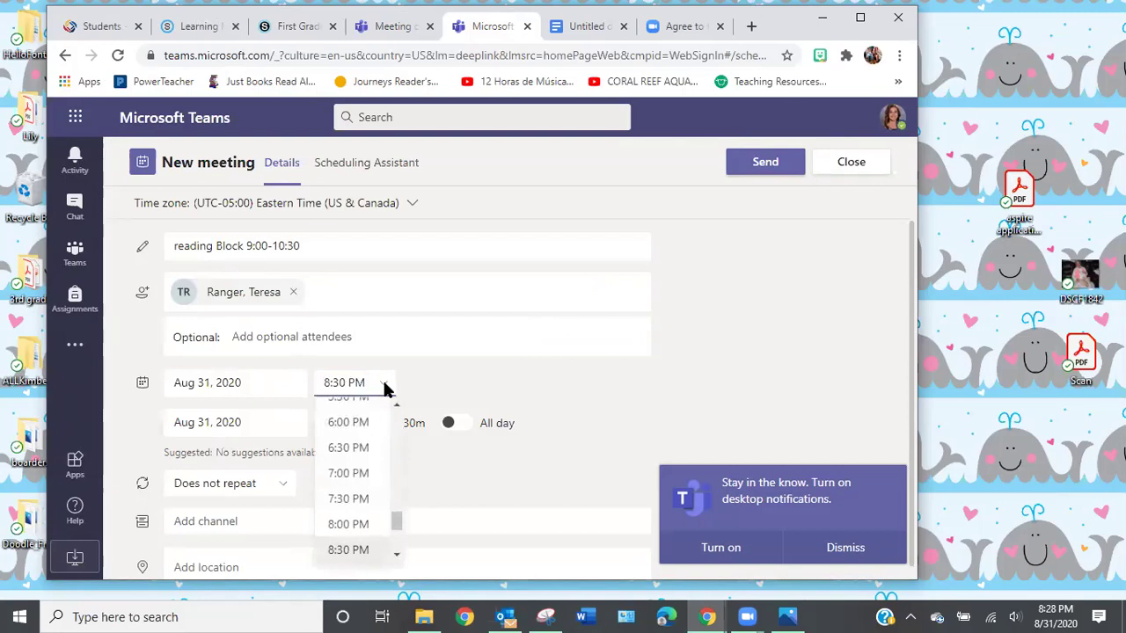
left_click(385, 385)
scroll(387, 390, "down", 1)
scroll(384, 388, "down", 1)
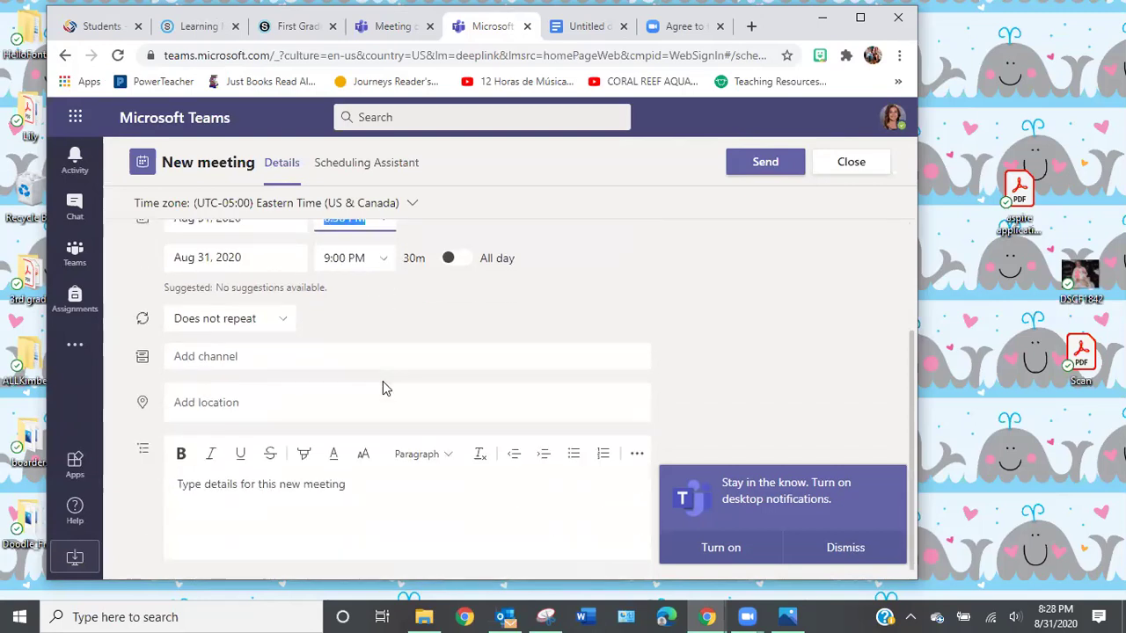
scroll(378, 260, "up", 1)
left_click(374, 310)
scroll(377, 457, "down", 1)
left_click(396, 478)
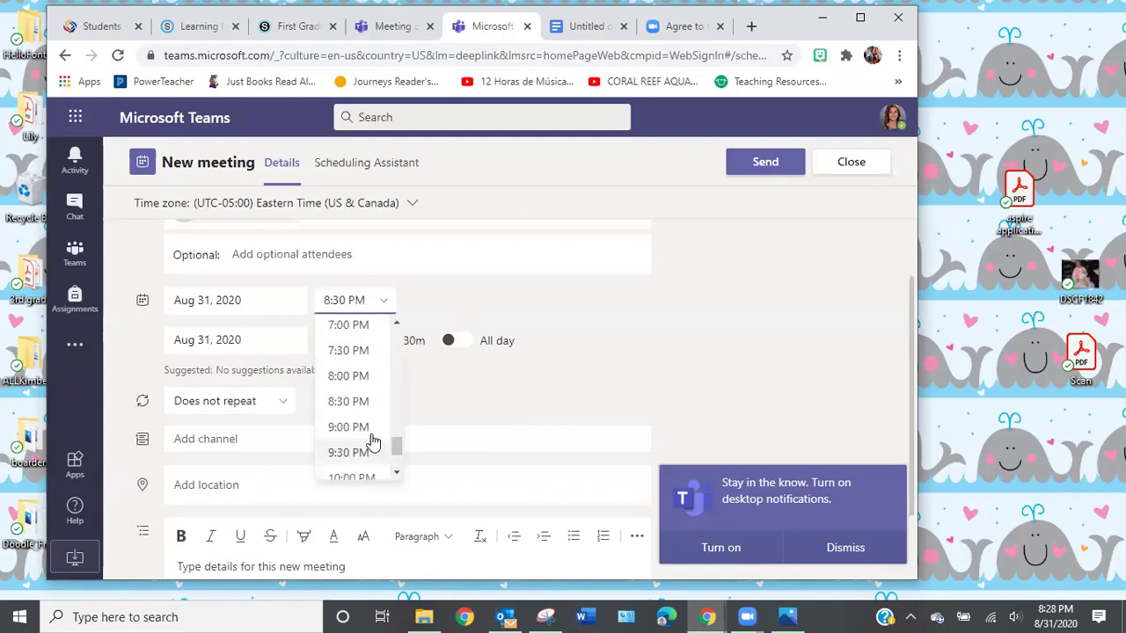
left_click(355, 430)
- Set the meeting's end time to 10:30 PM for a duration of 1h 30m
left_click(384, 347)
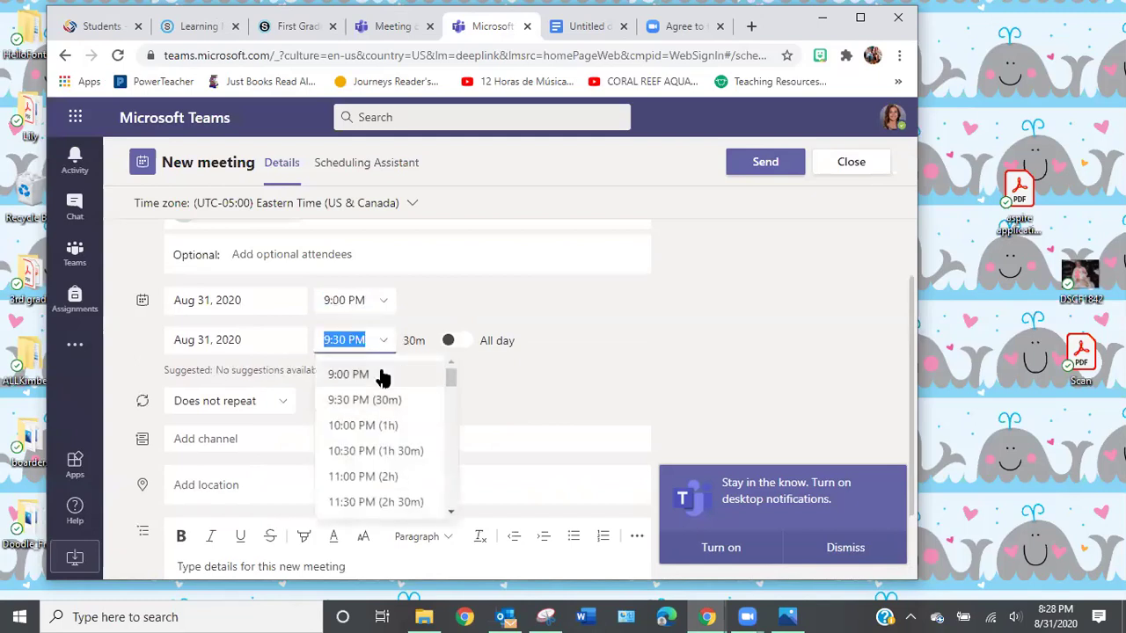
left_click(454, 514)
left_click(452, 516)
left_click(452, 516)
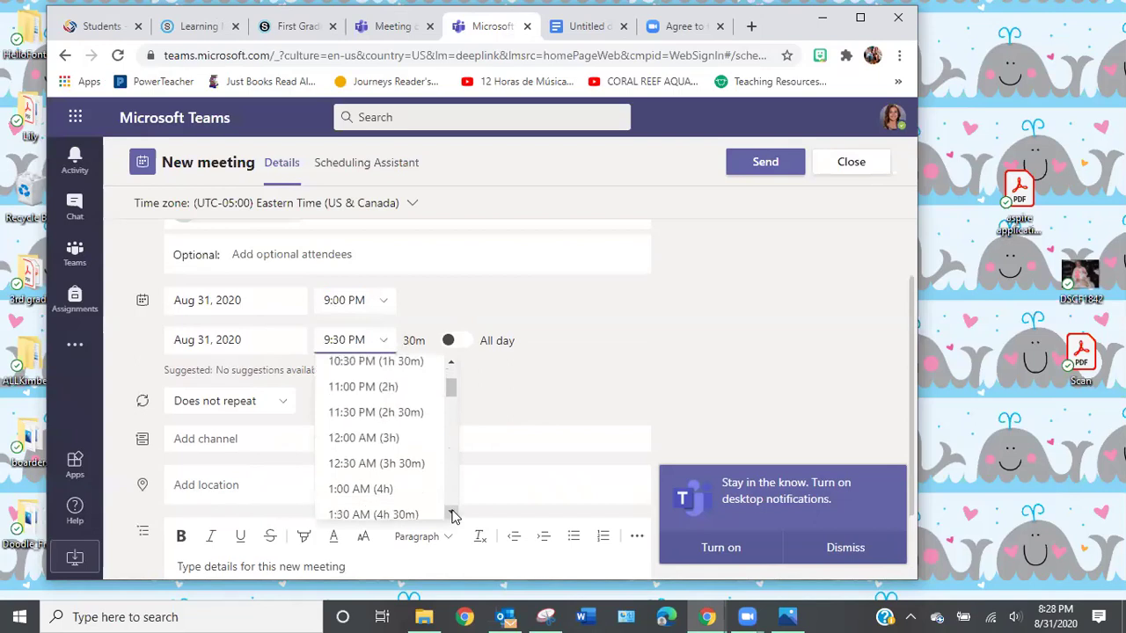
left_click(452, 516)
left_click(451, 362)
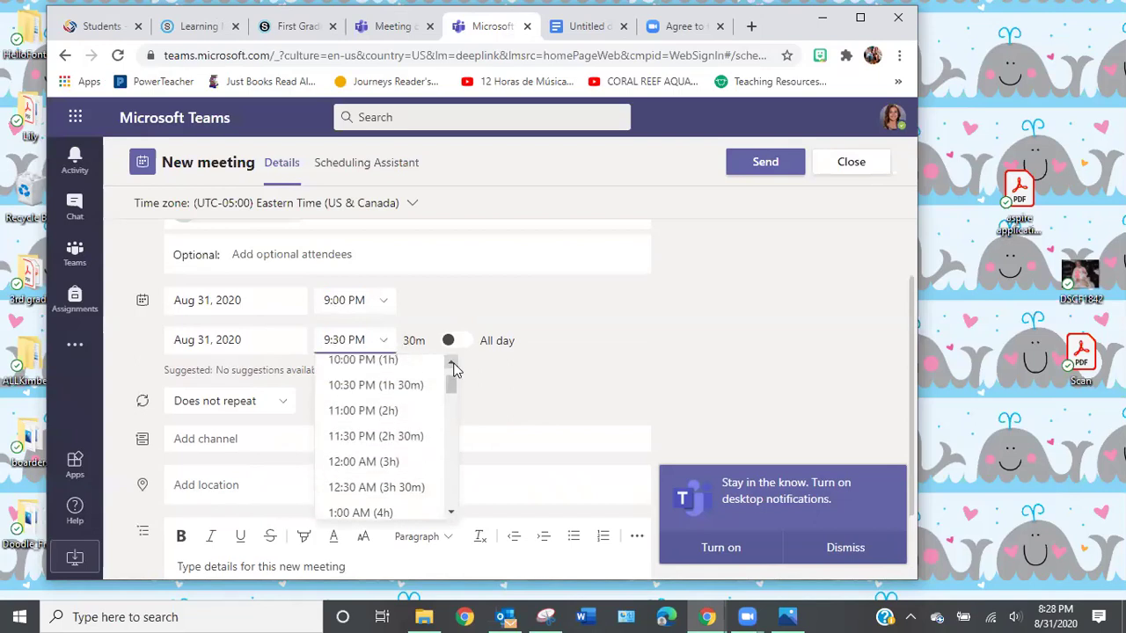
left_click(407, 385)
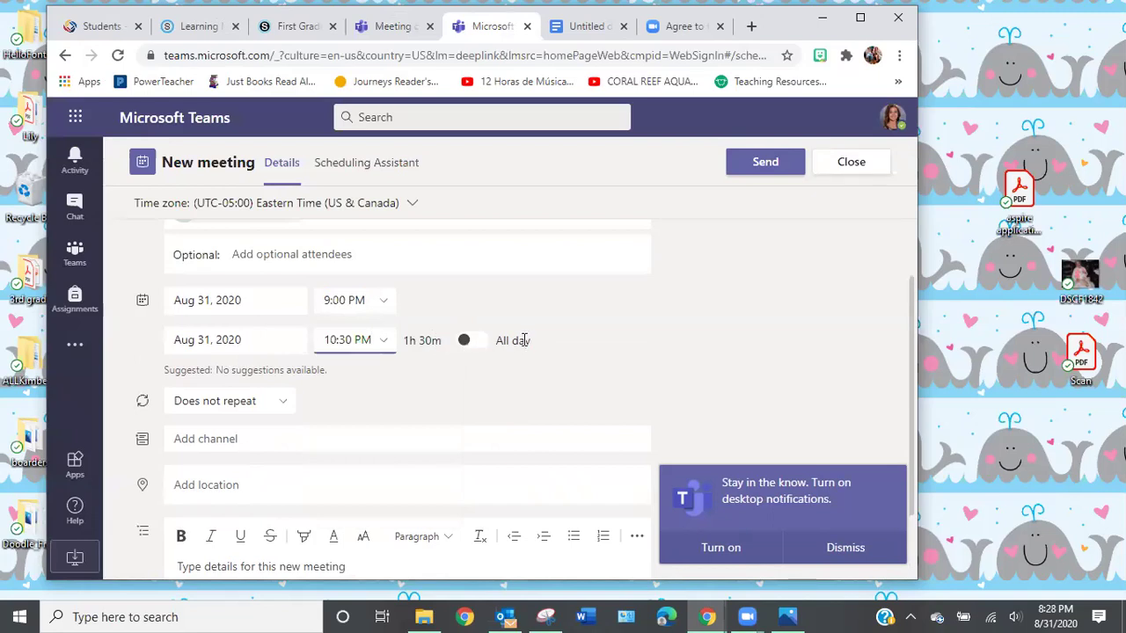
- Try the all-day option, turn it off again, and set the meeting to repeat every weekday (Mon - Fri)
left_click(463, 343)
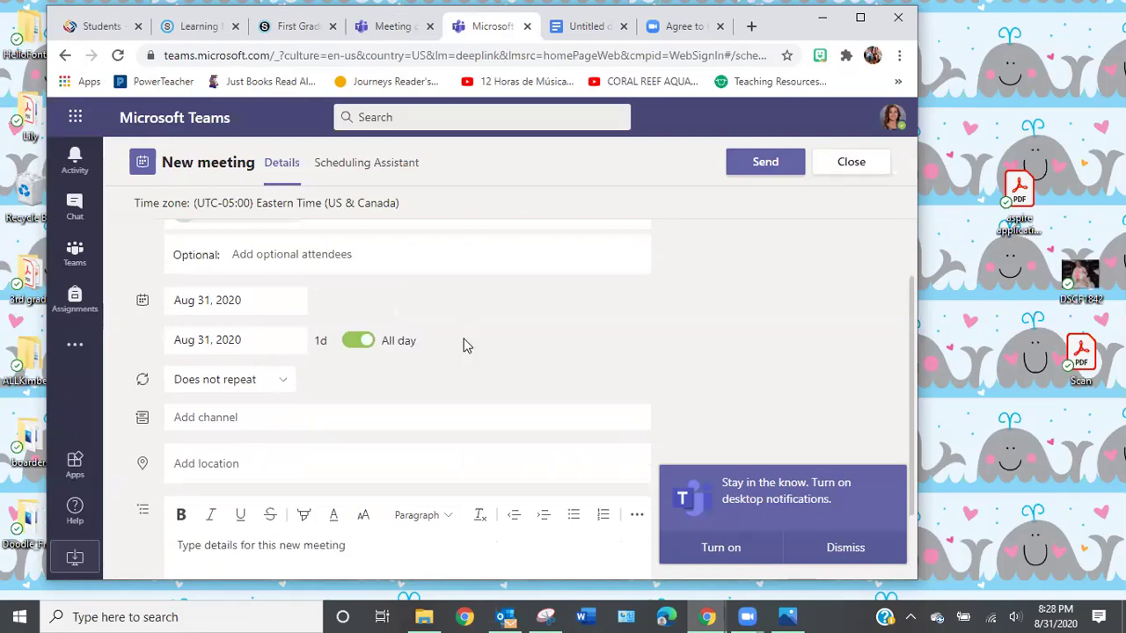
left_click(361, 341)
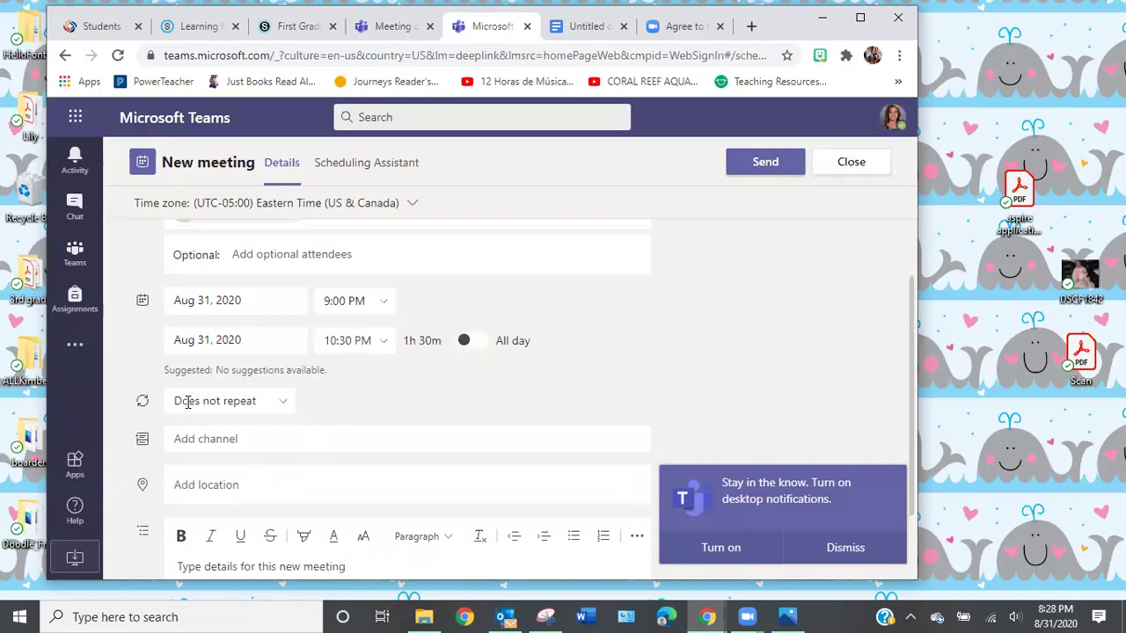
left_click(283, 406)
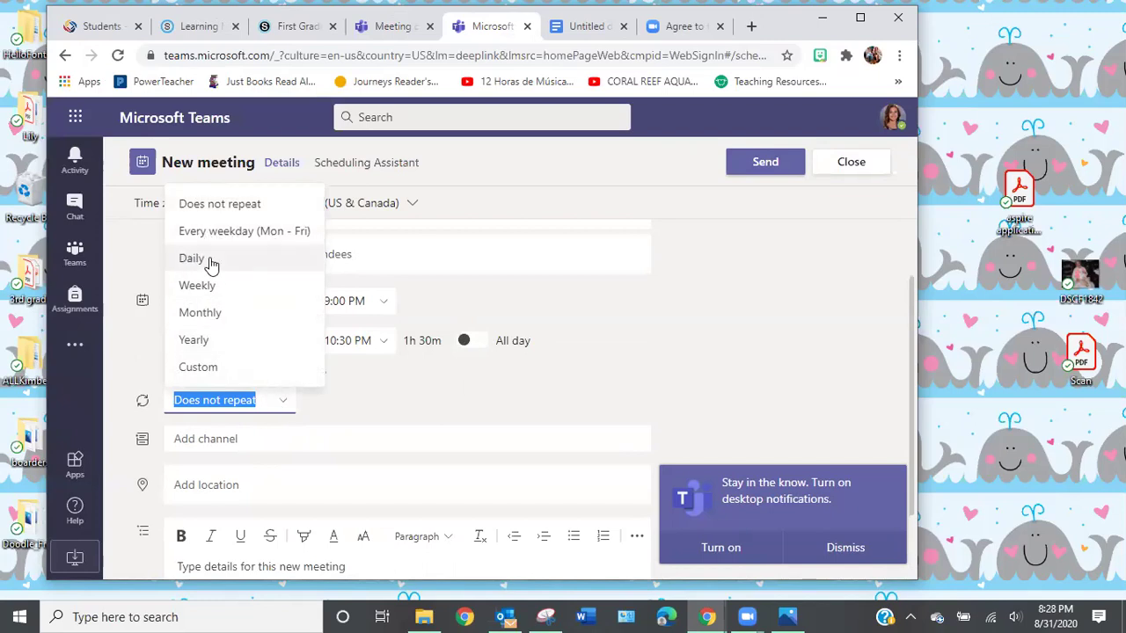
left_click(298, 232)
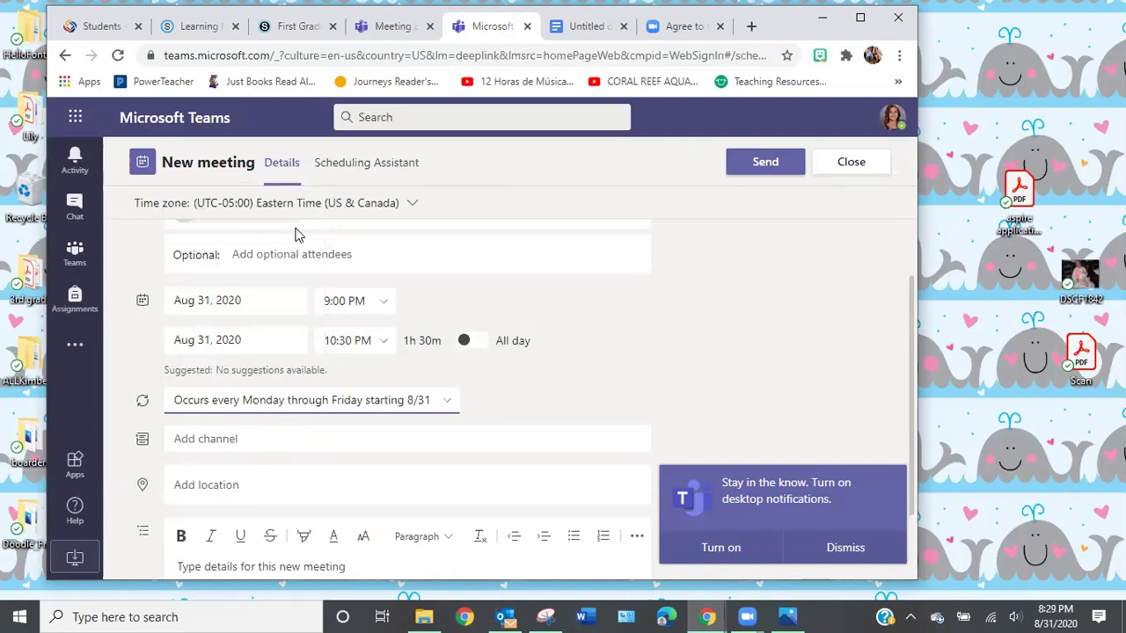
- Review the created meeting link on the Schoology Teams Meeting page and the Teams meeting options, and return to the new meeting form
scroll(298, 462, "down", 2)
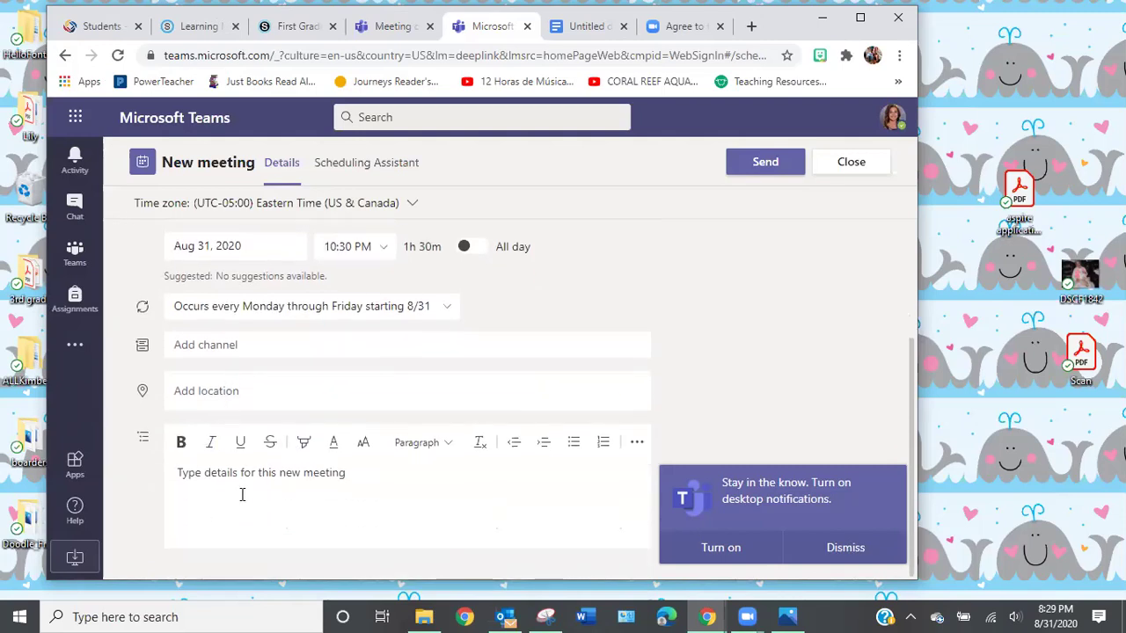
left_click(400, 32)
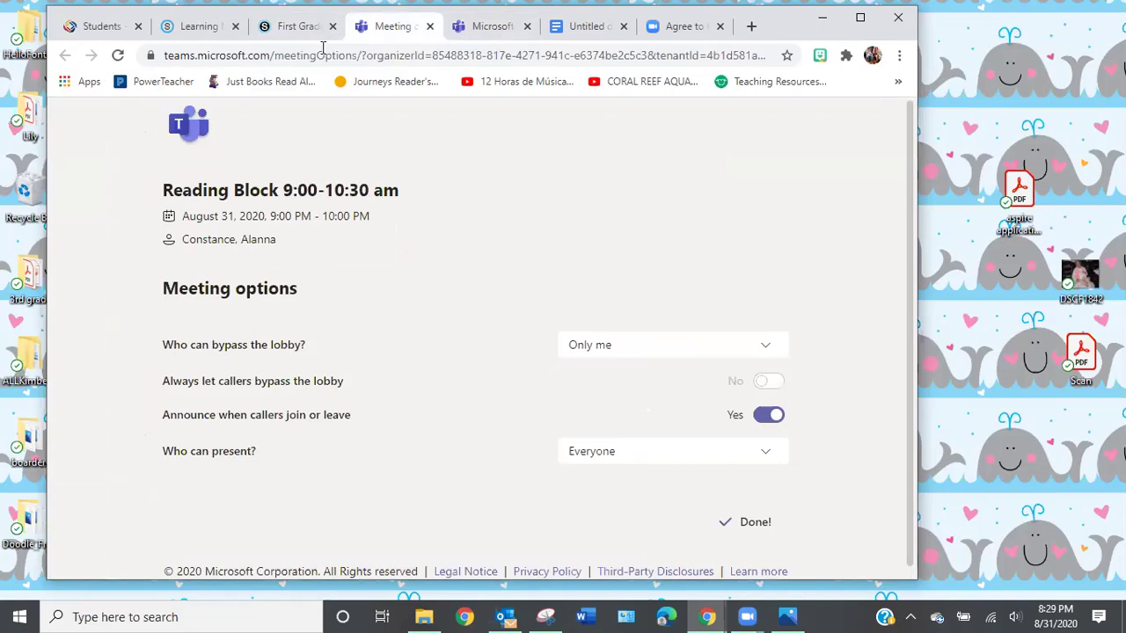
left_click(299, 26)
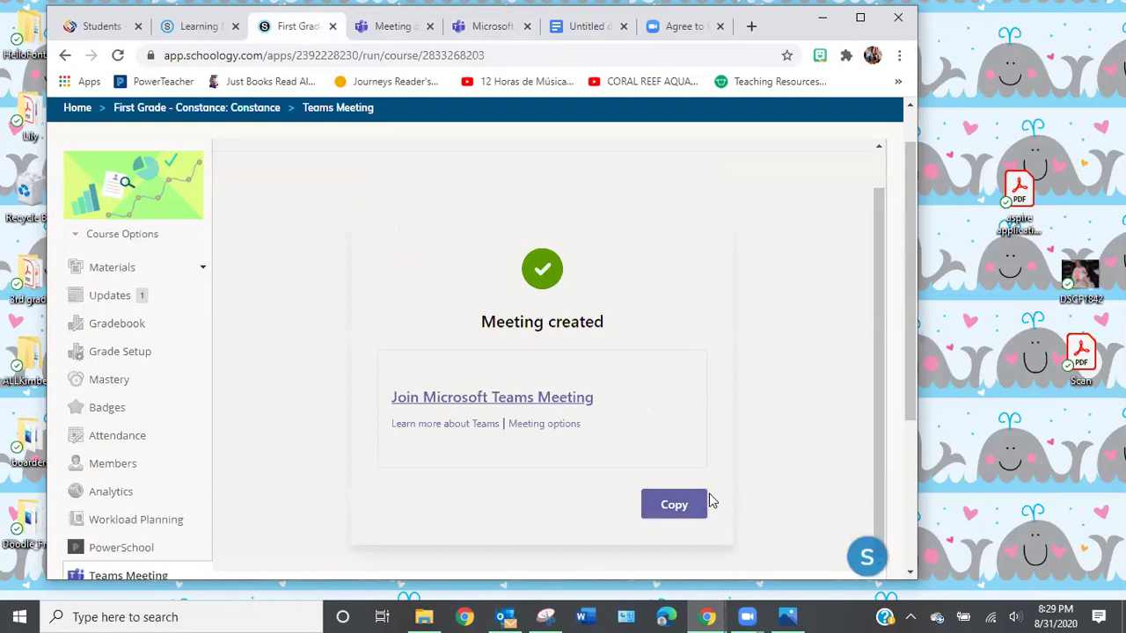
left_click(401, 32)
left_click(296, 28)
scroll(440, 431, "down", 3)
scroll(380, 422, "up", 3)
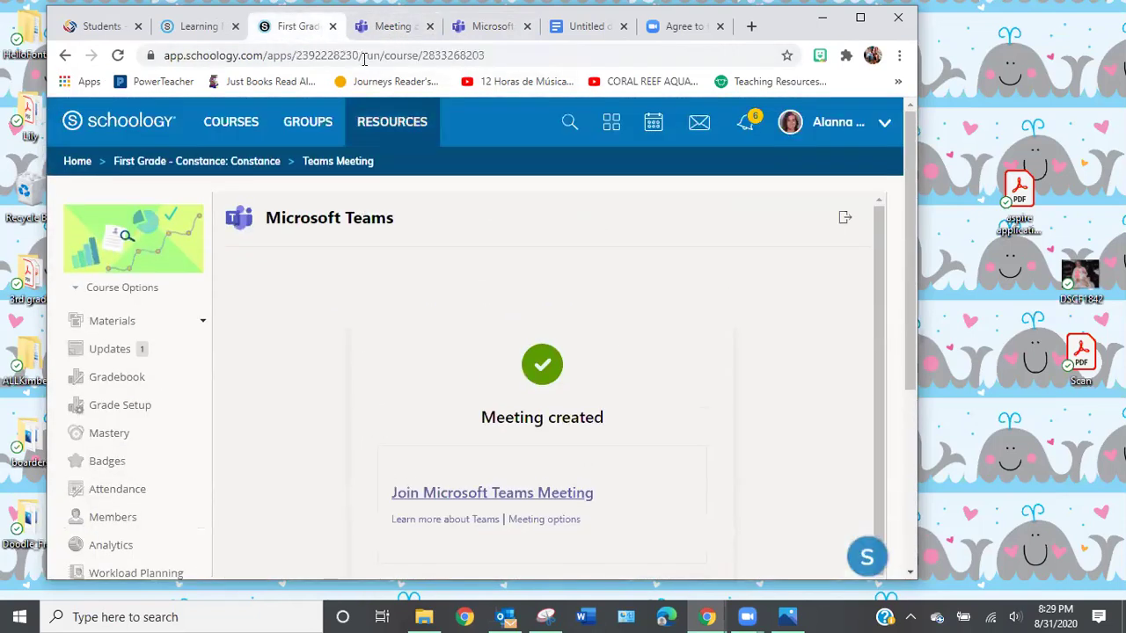
left_click(384, 31)
left_click(296, 29)
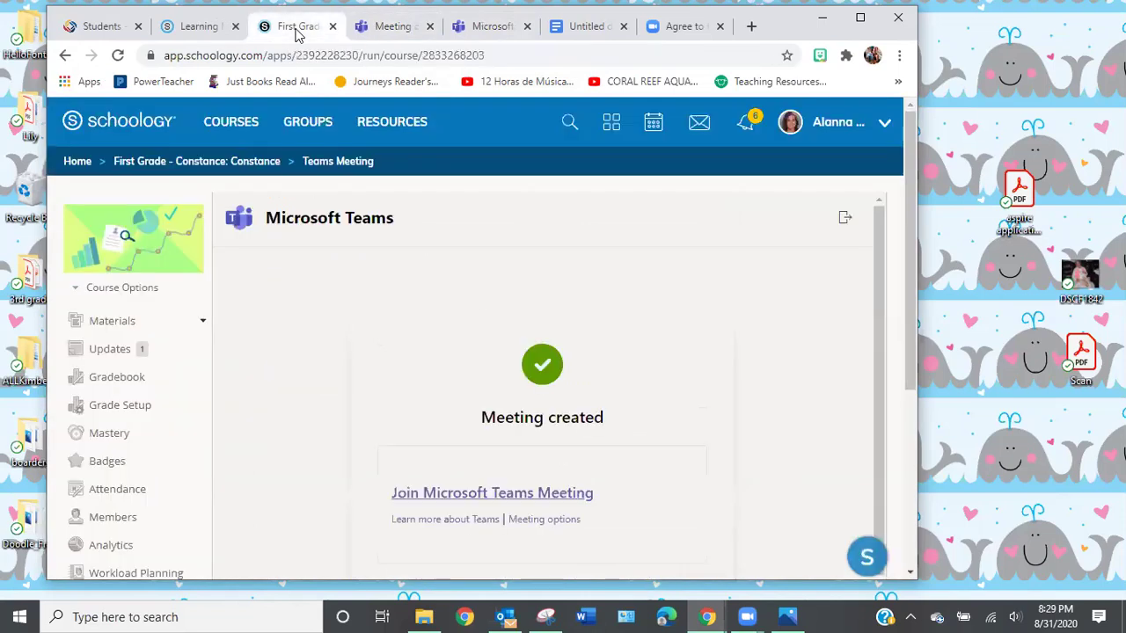
left_click(497, 34)
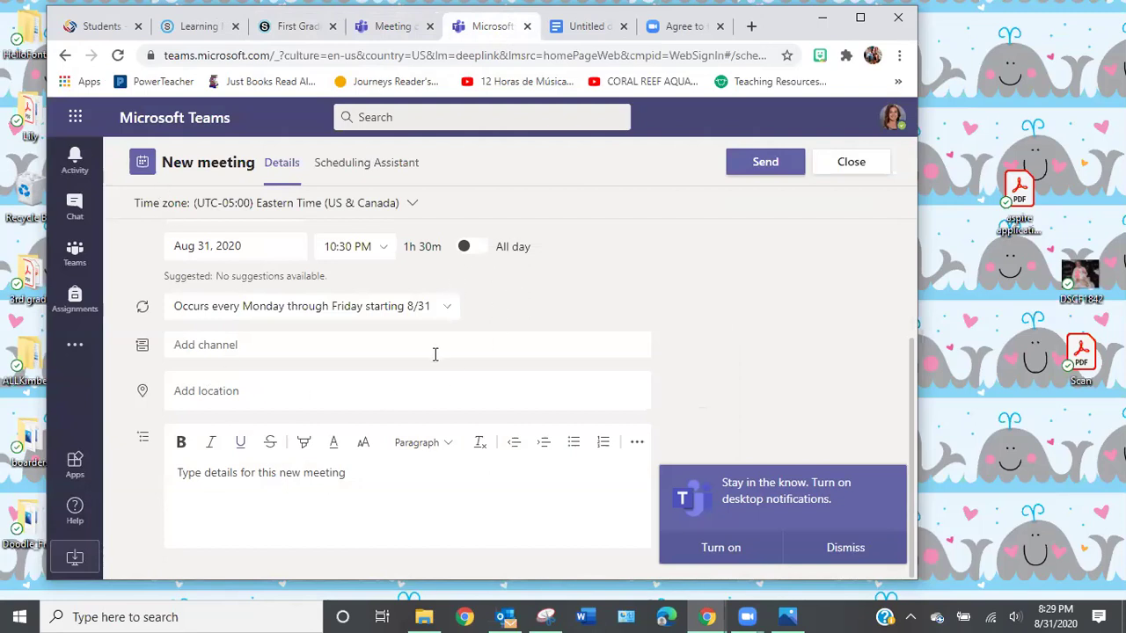
- Enter "Meet me at 9:00 pm for our Reading Block!!" as the details of the new meeting
left_click(204, 478)
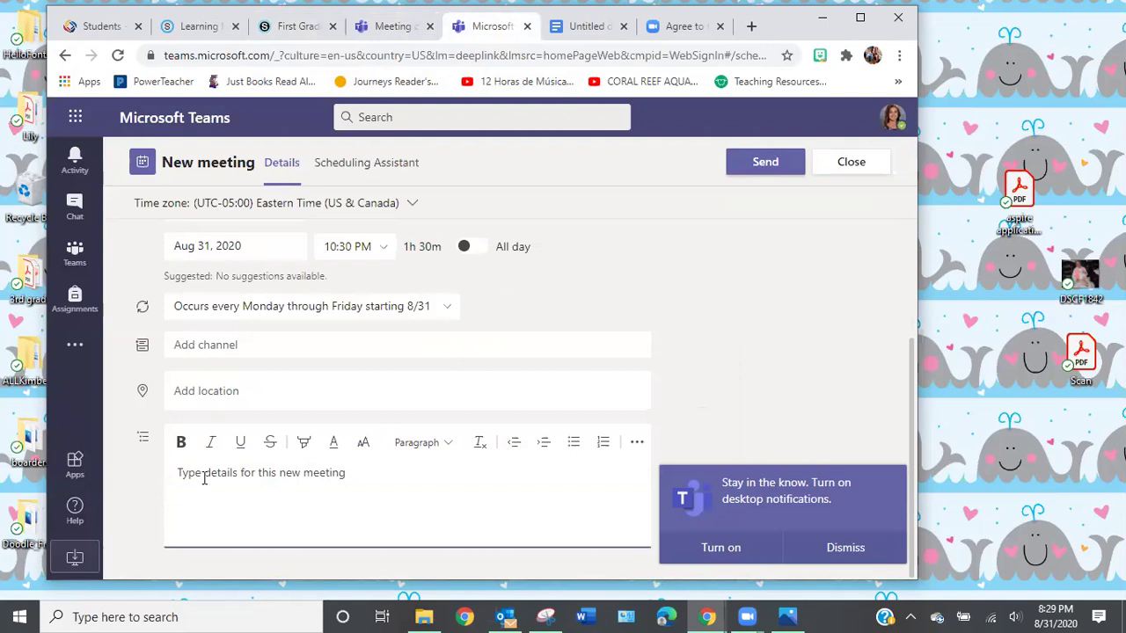
type("Me")
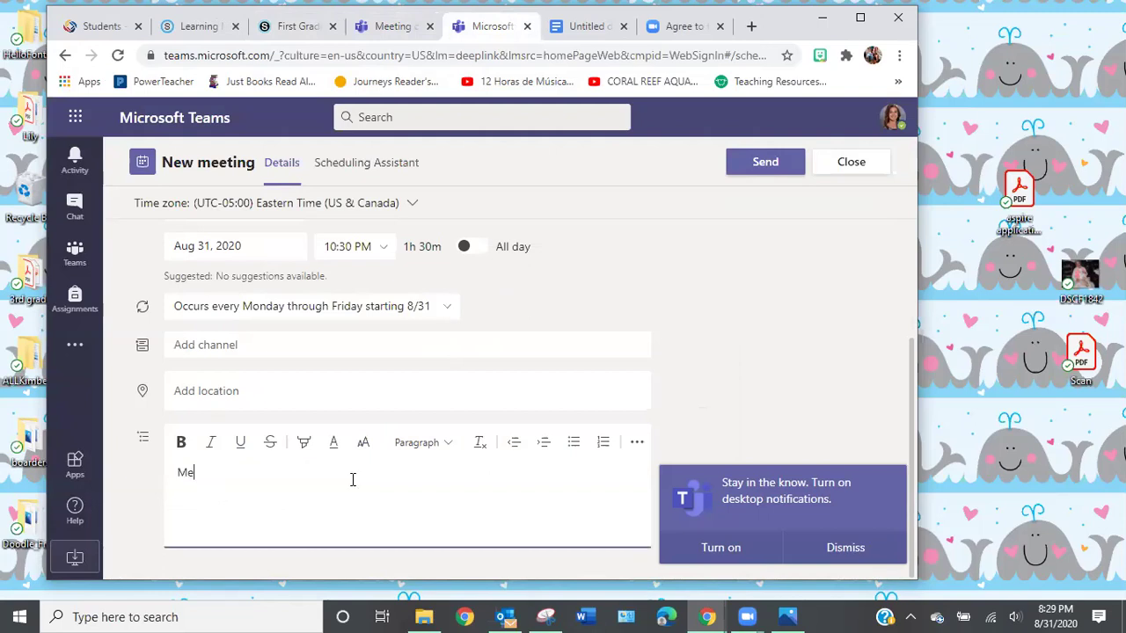
type("et me at 9:00 pm for our Reading BLock")
key("BackSpace")
key("BackSpace")
key("BackSpace")
type("lock!!")
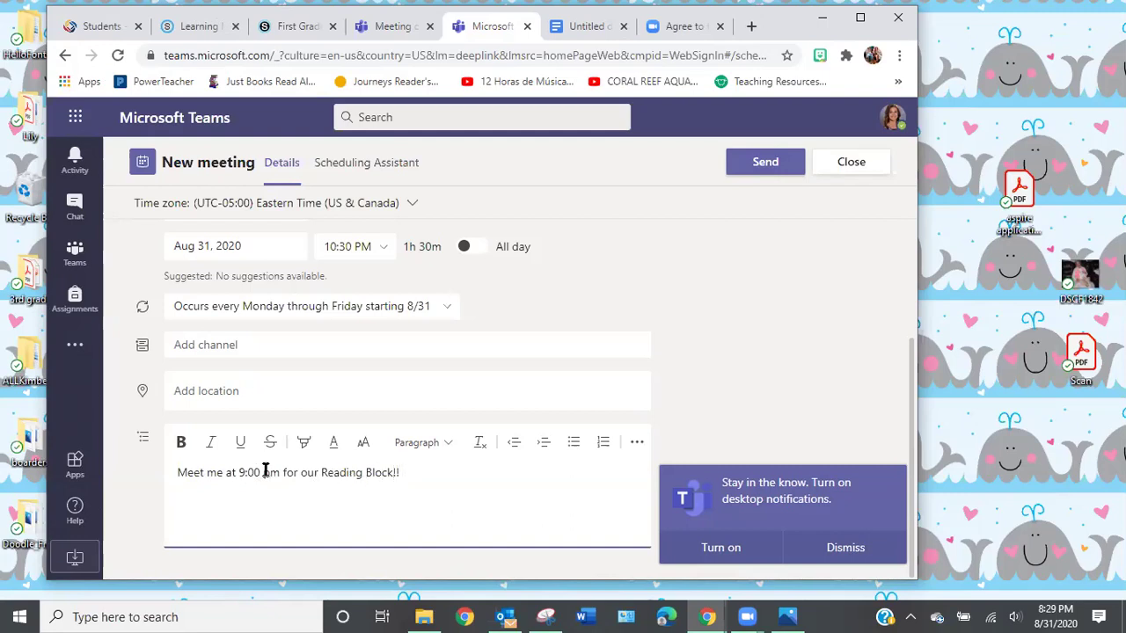
- Paste the copied Join Microsoft Teams Meeting link below the message in the details and dismiss the desktop notifications prompt
right_click(189, 498)
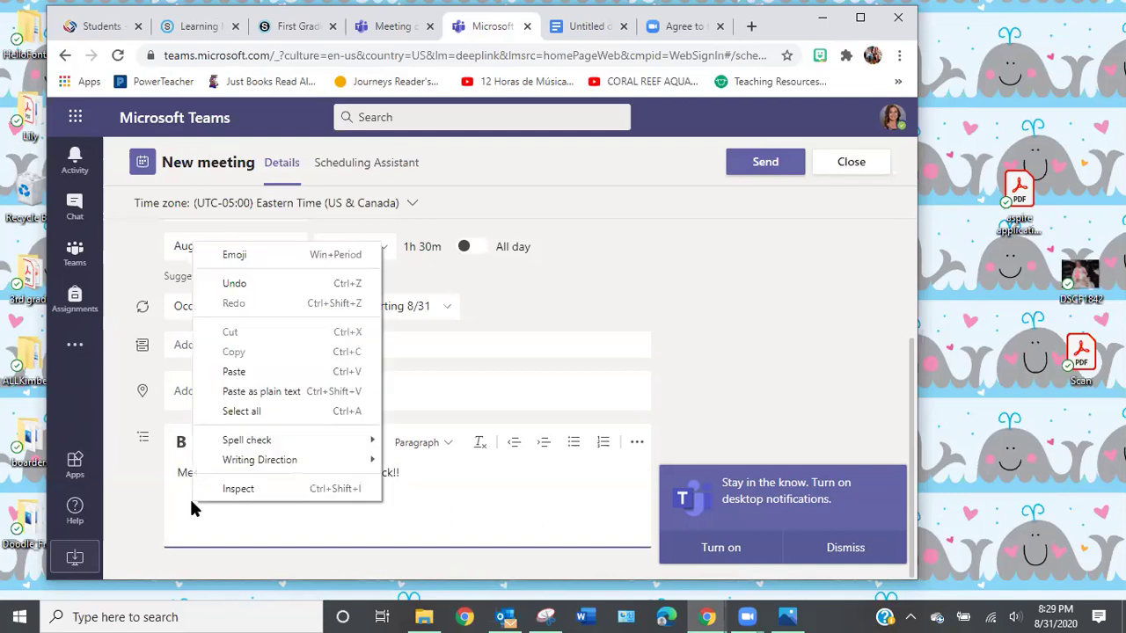
left_click(264, 371)
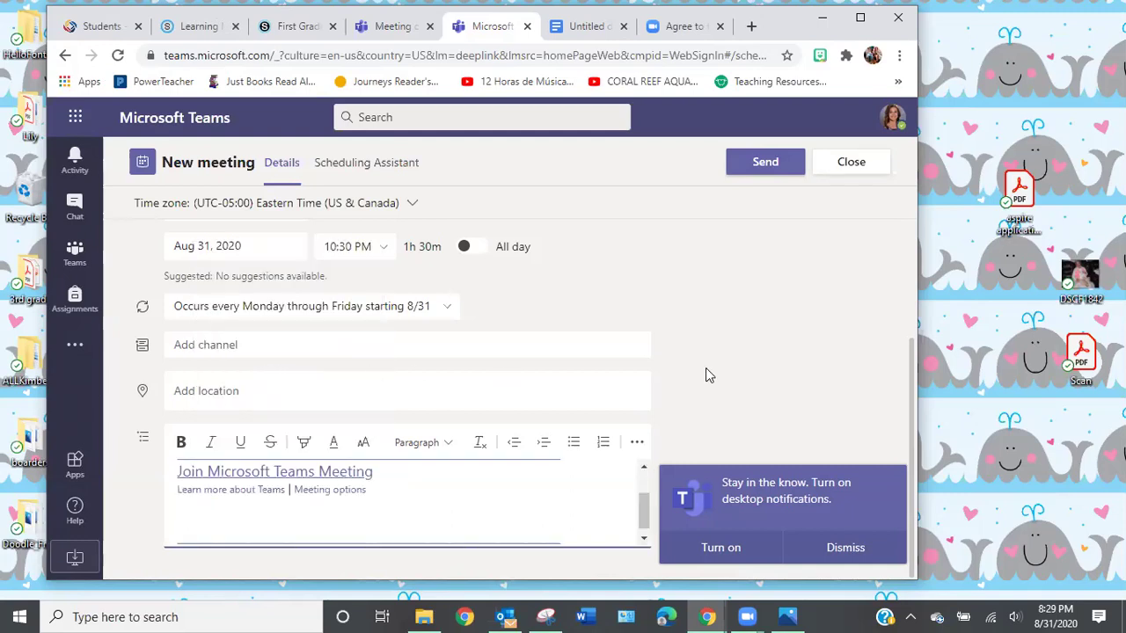
left_click(858, 546)
scroll(407, 507, "up", 4)
scroll(328, 519, "down", 3)
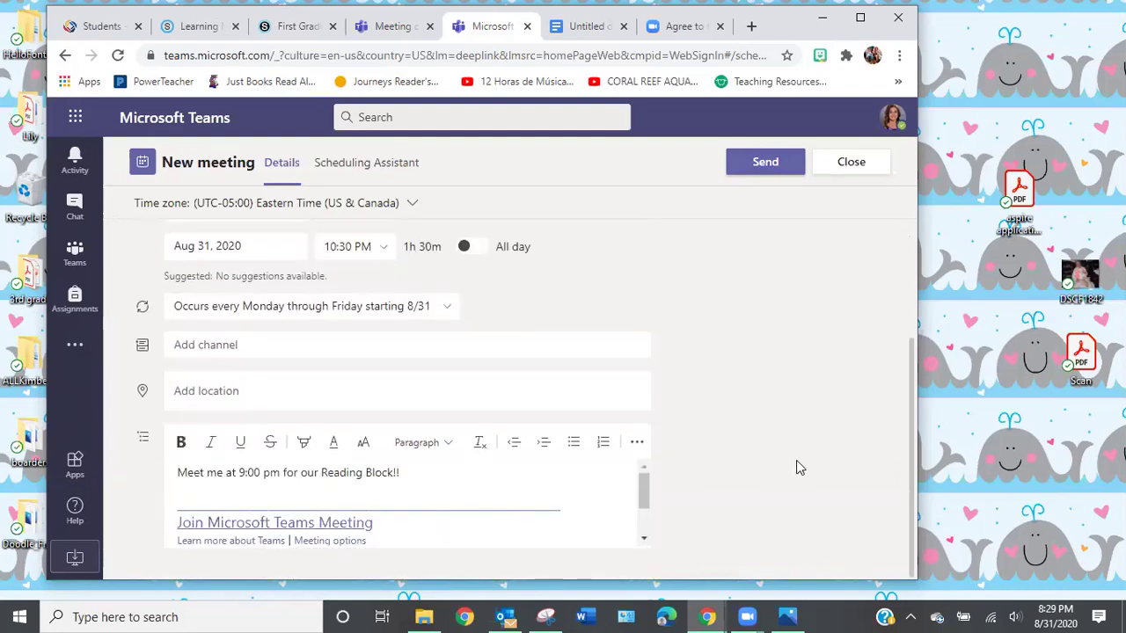
left_click(322, 473)
left_click_drag(322, 472, 393, 472)
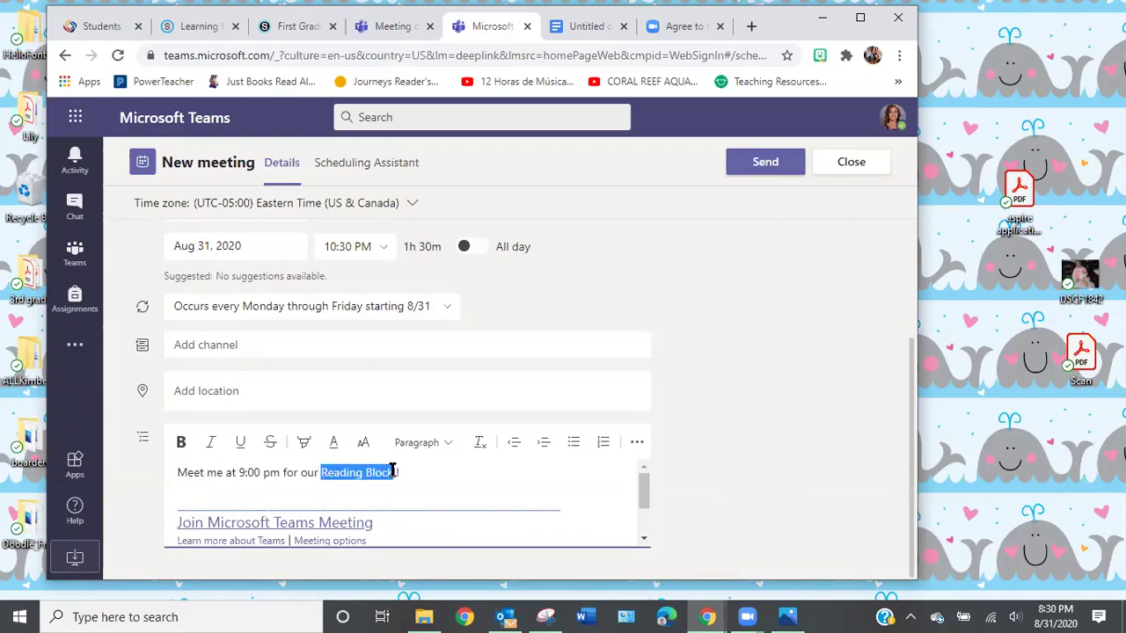
right_click(363, 476)
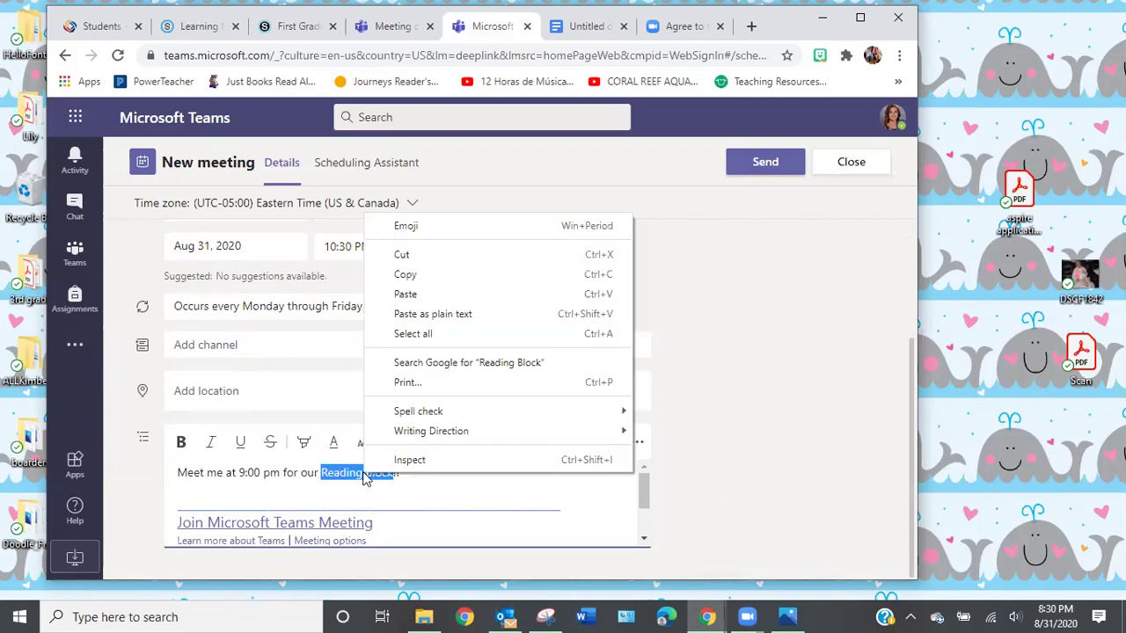
left_click(417, 475)
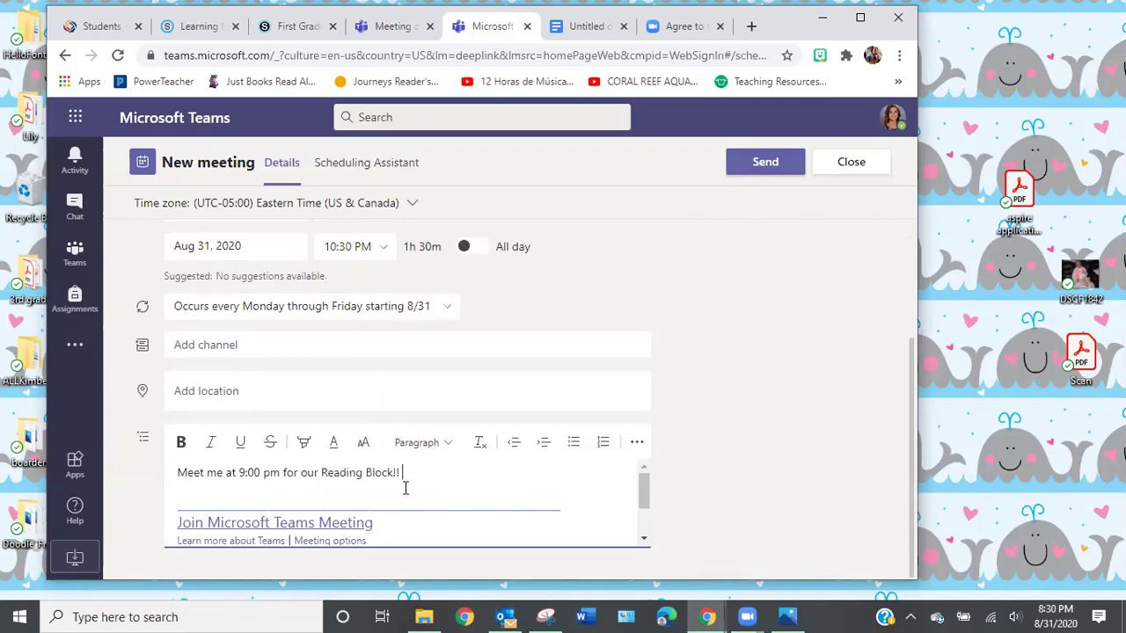
- Check the end of the meeting details and send the recurring reading block invitation
scroll(528, 473, "down", 2)
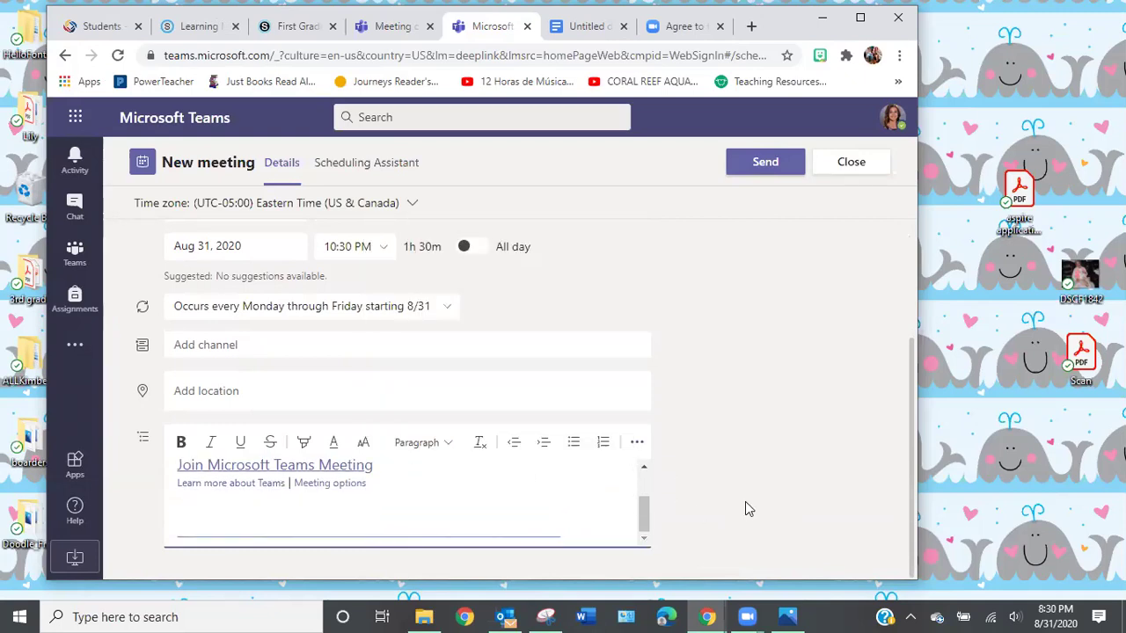
left_click(754, 165)
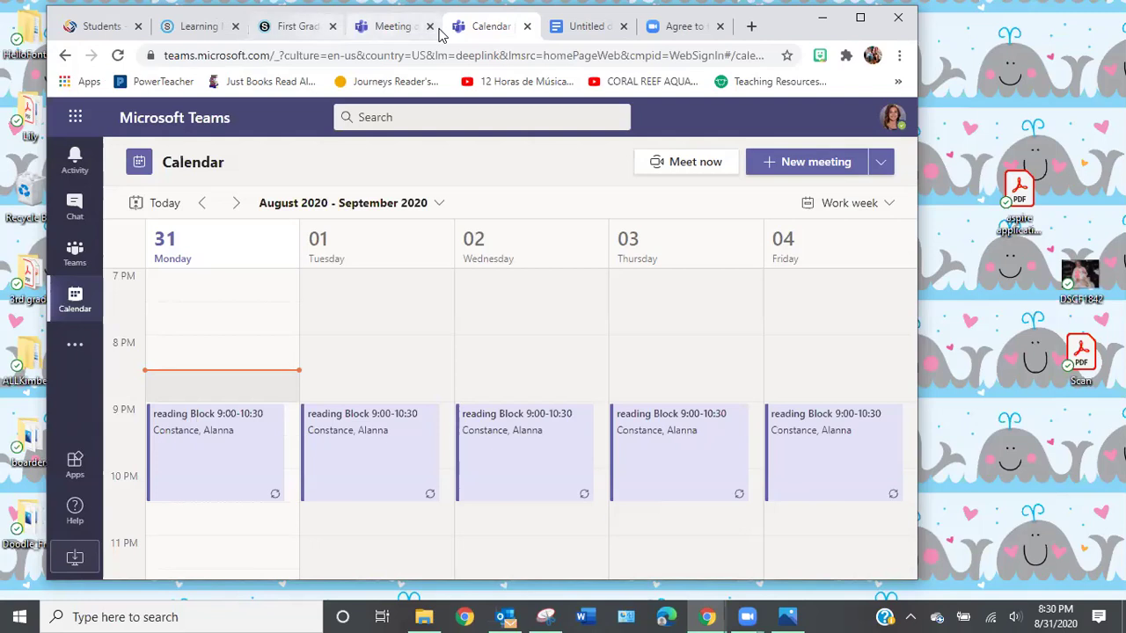
- Switch to Schoology to view the course's Materials and Updates, and return to the Teams calendar by way of the meeting options page
left_click(298, 27)
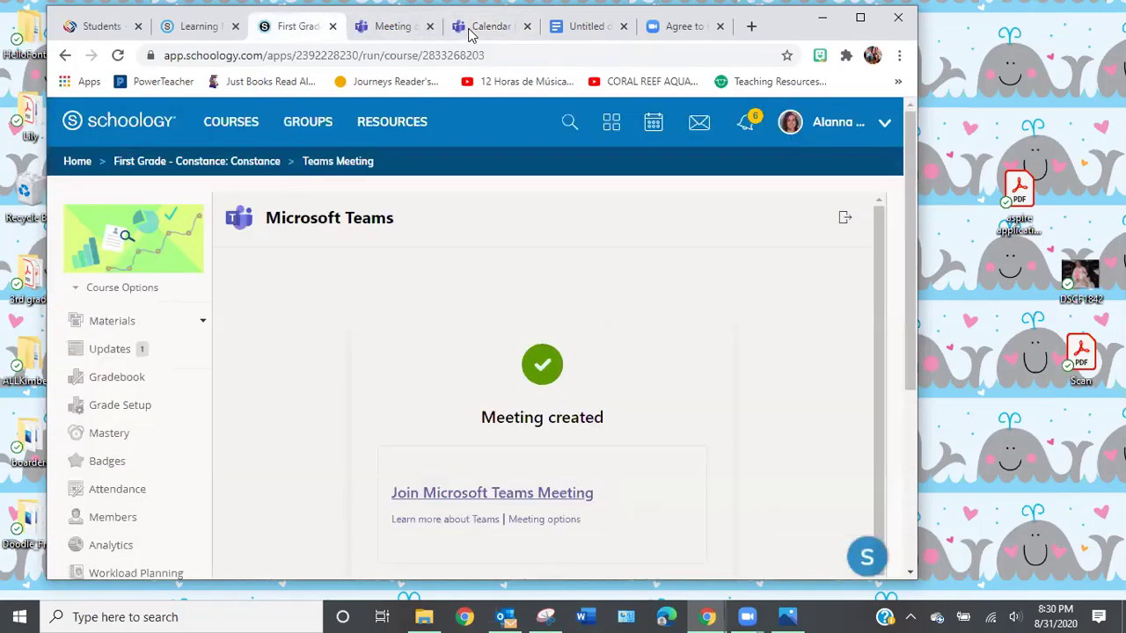
left_click(127, 323)
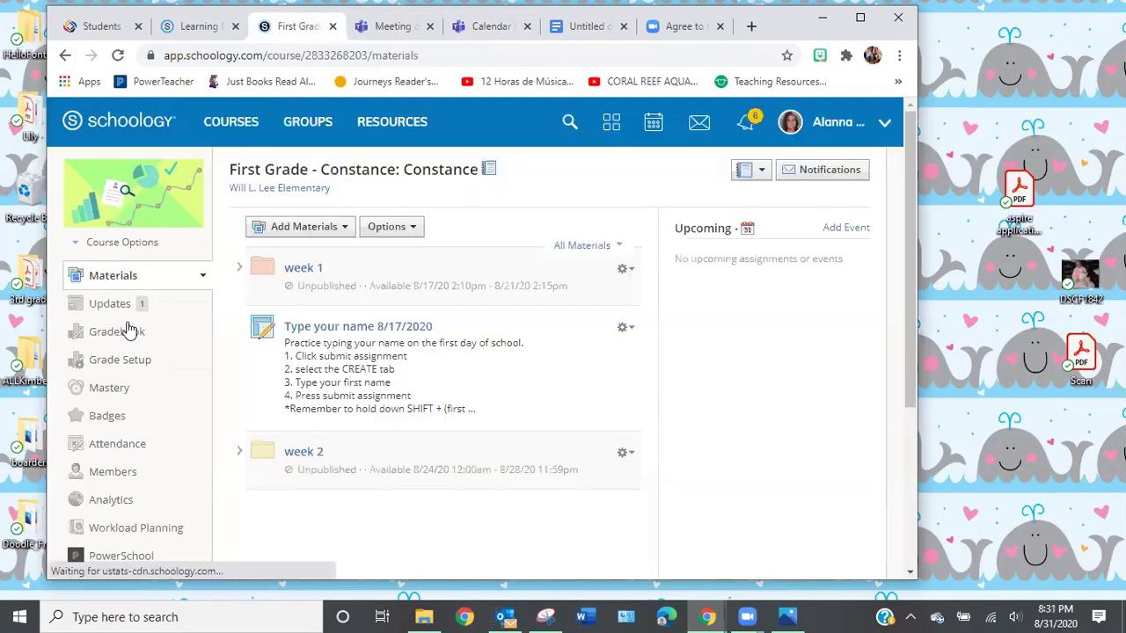
left_click(126, 305)
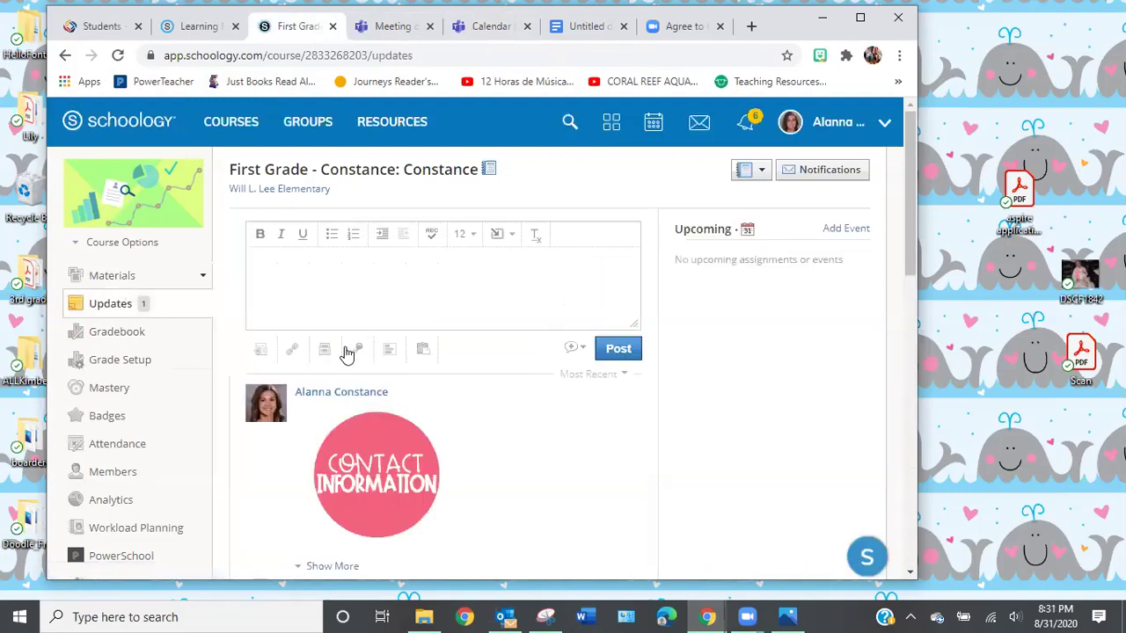
scroll(343, 356, "down", 1)
scroll(343, 357, "down", 1)
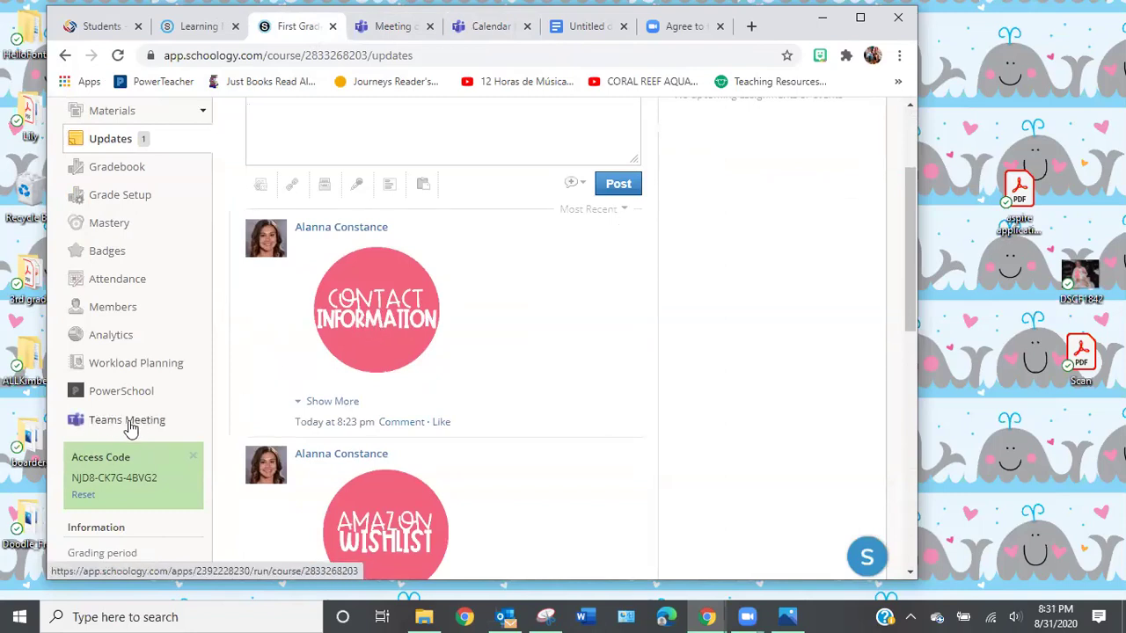
left_click(389, 26)
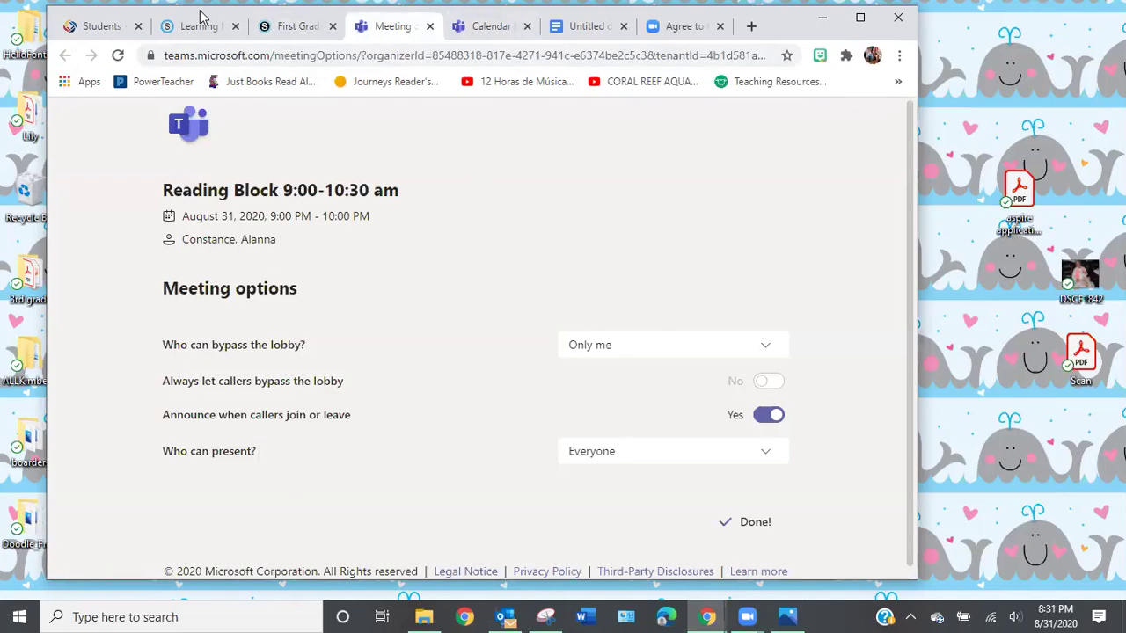
left_click(475, 30)
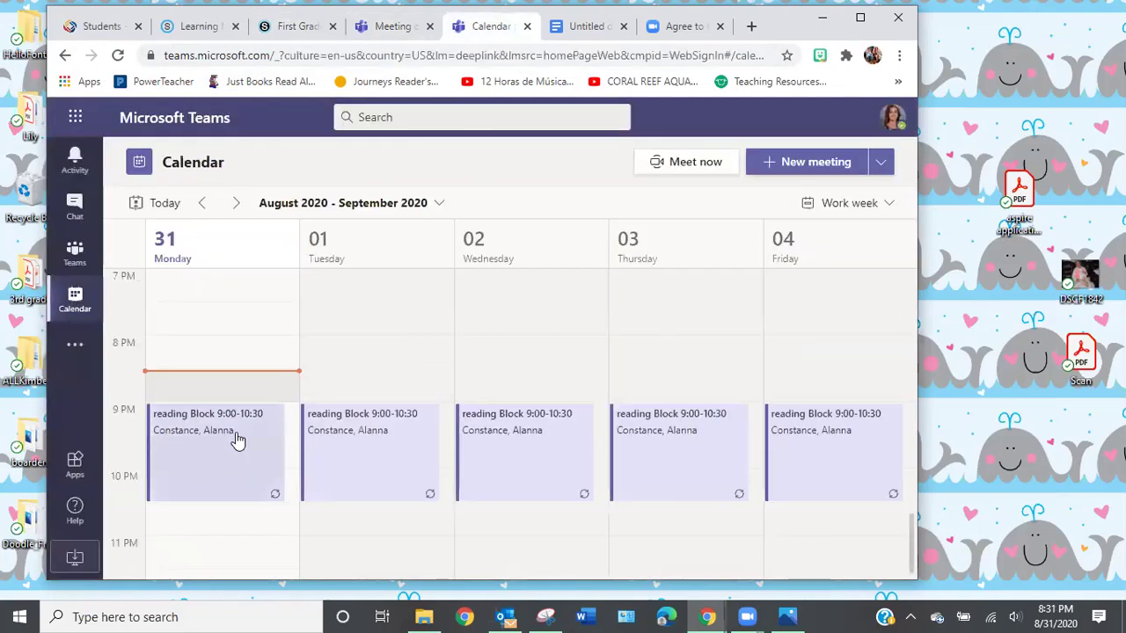